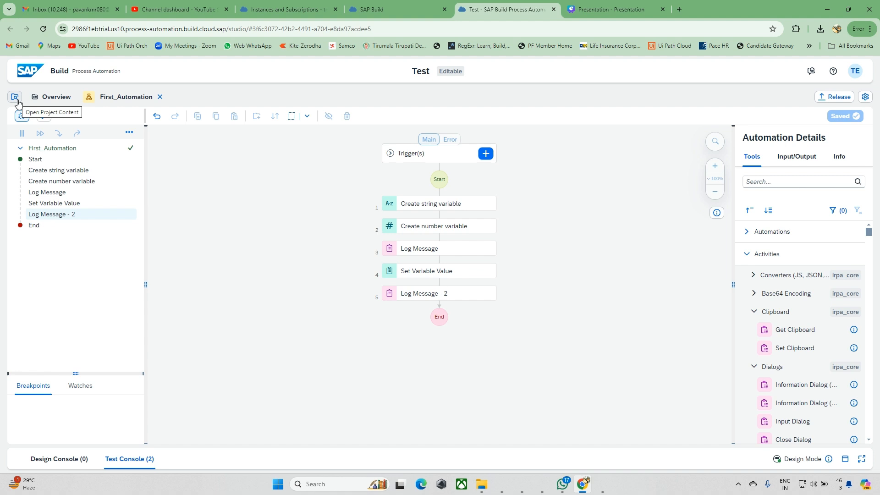
click(17, 99)
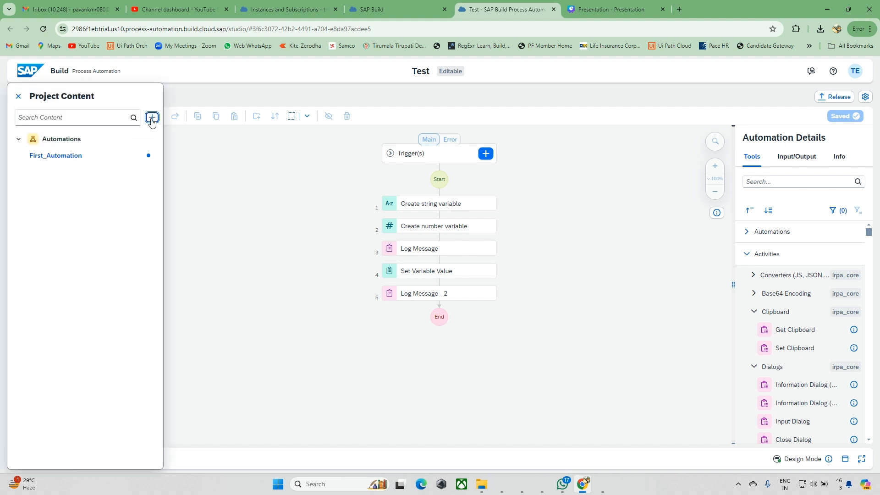
click(152, 120)
mouse_move(182, 131)
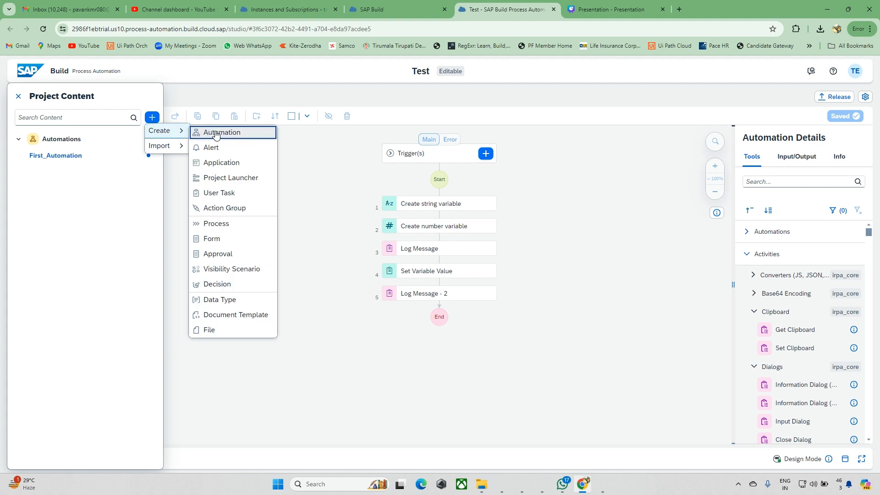
click(17, 98)
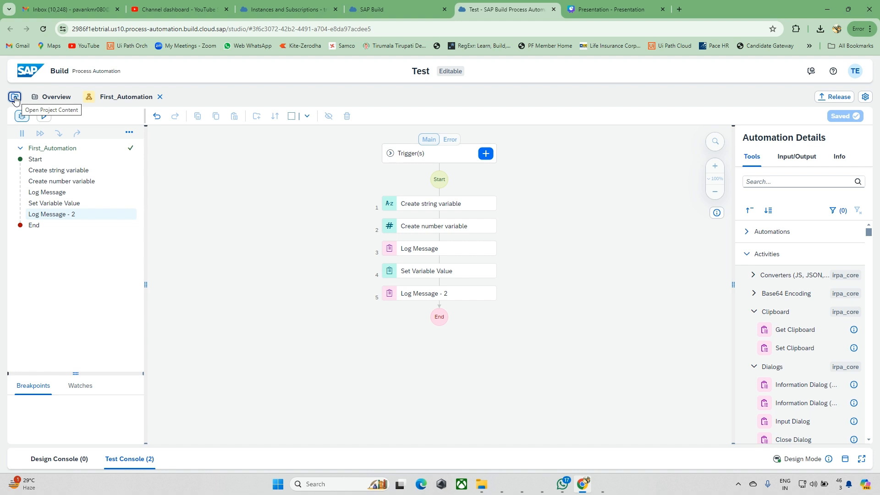
click(15, 98)
click(19, 99)
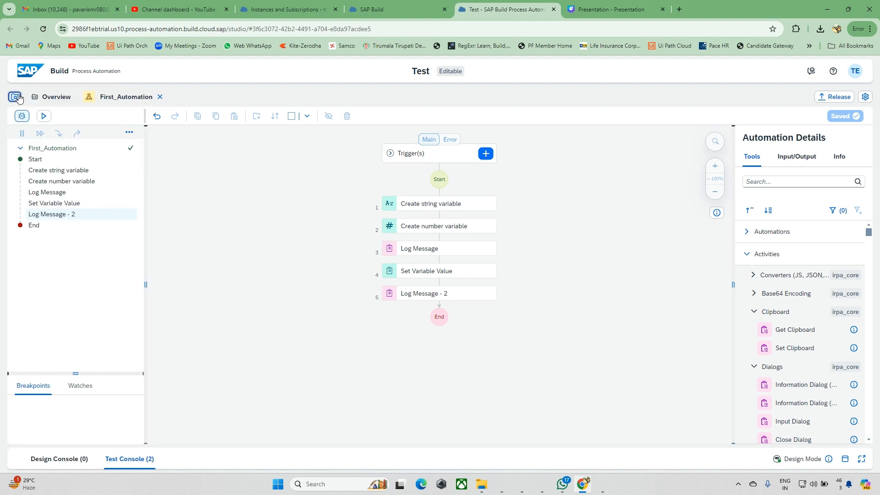
Step: Create a new automation named Second_Automation in the Test project
click(19, 98)
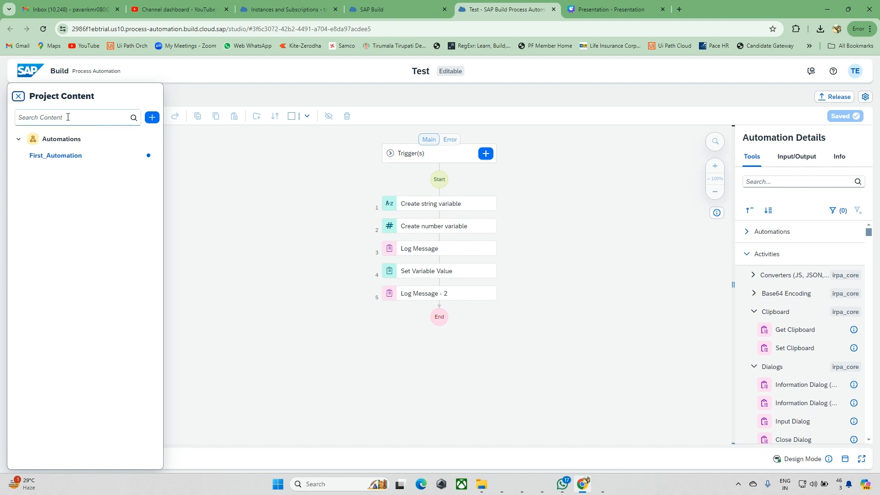
click(153, 118)
mouse_move(175, 136)
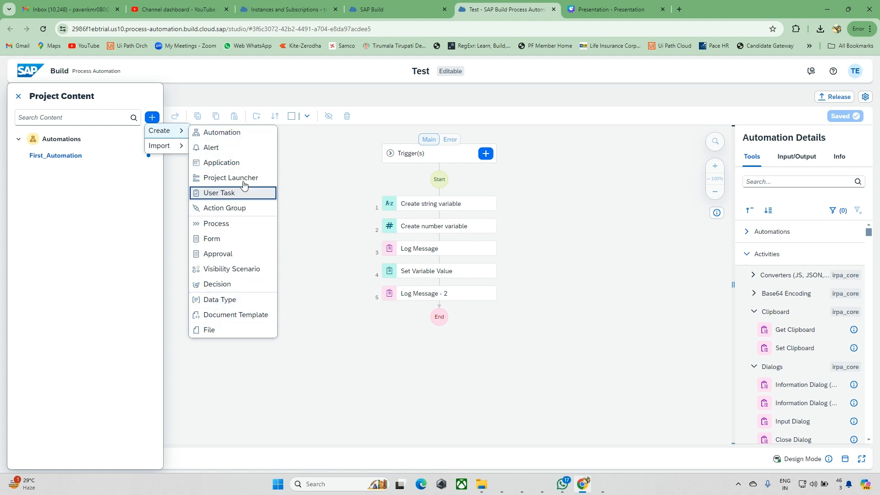
click(242, 135)
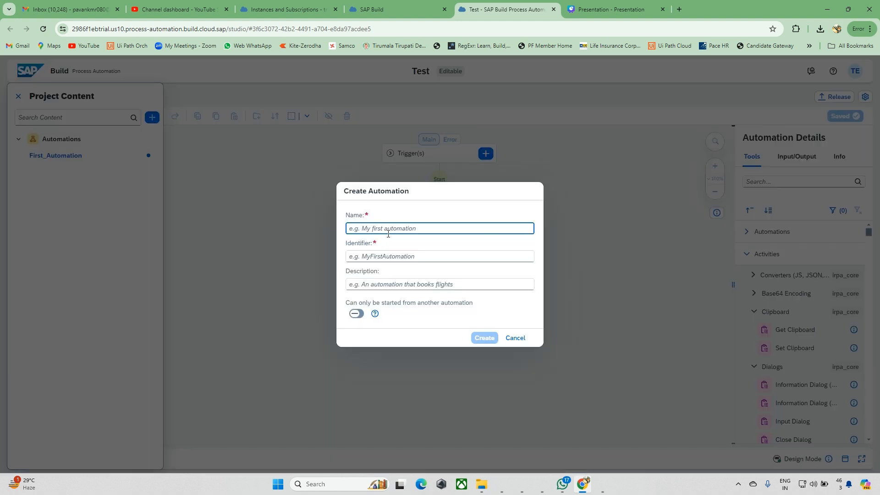
text(Second_Automa)
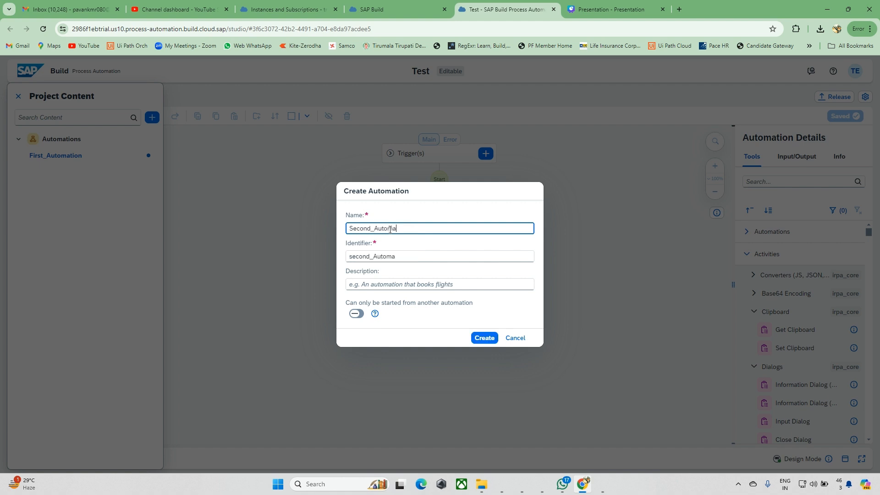
click(472, 337)
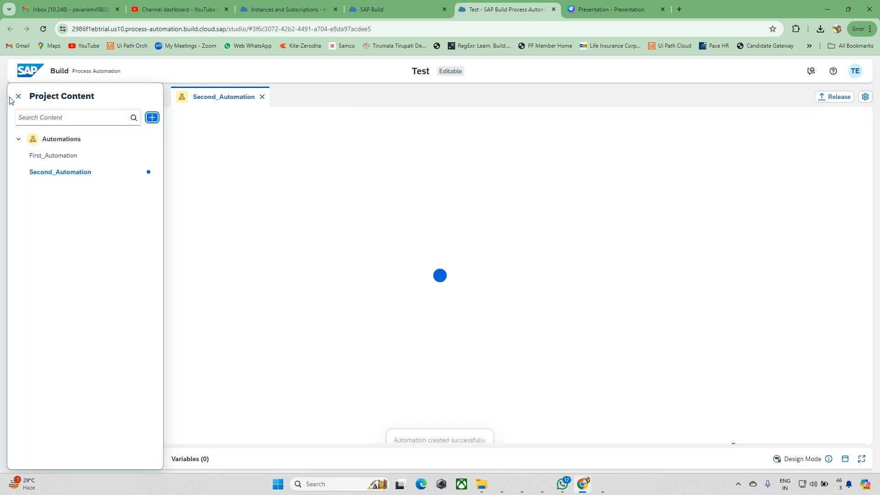
Step: Close Second_Automation and reopen it from the project content
click(18, 96)
click(19, 95)
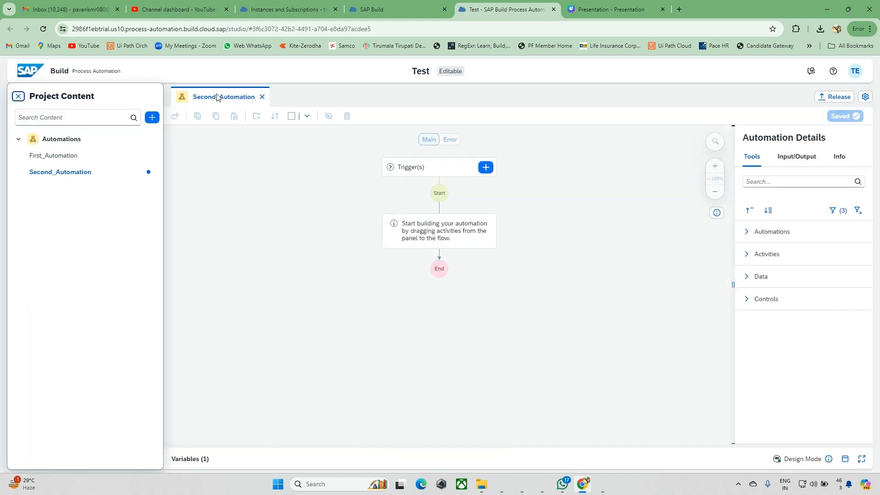
click(262, 97)
click(66, 175)
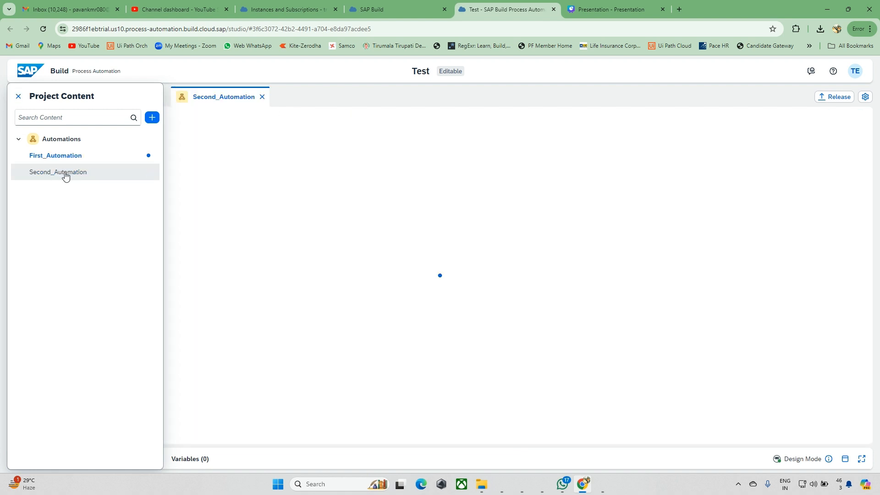
click(19, 97)
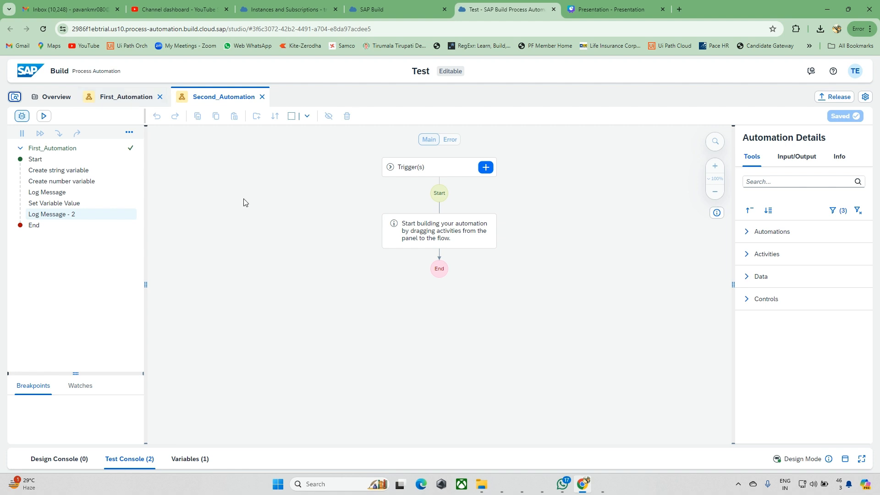
Step: Compare the flows of First_Automation and Second_Automation, and examine the parameters of the Create string variable step
click(130, 105)
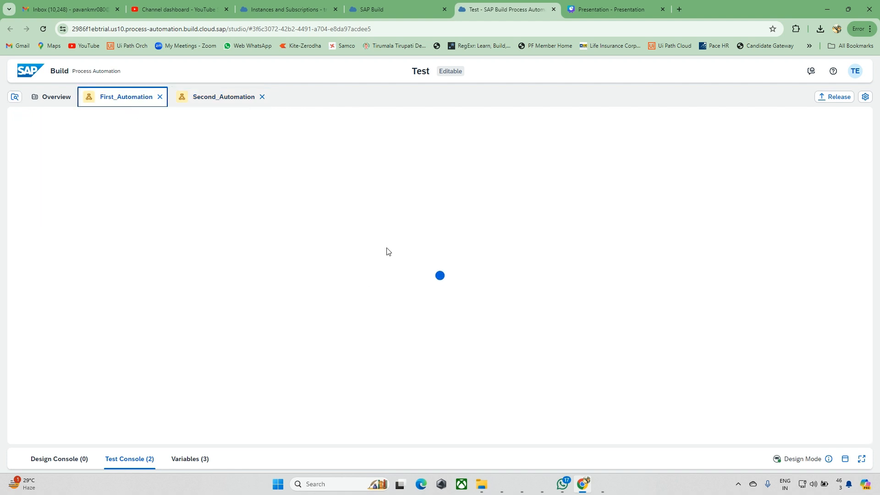
drag(345, 189, 521, 308)
click(519, 306)
click(220, 94)
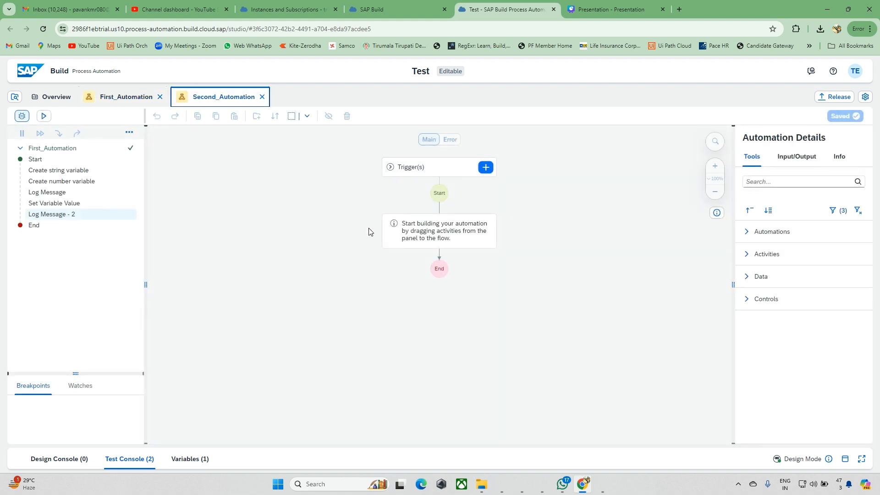
click(132, 95)
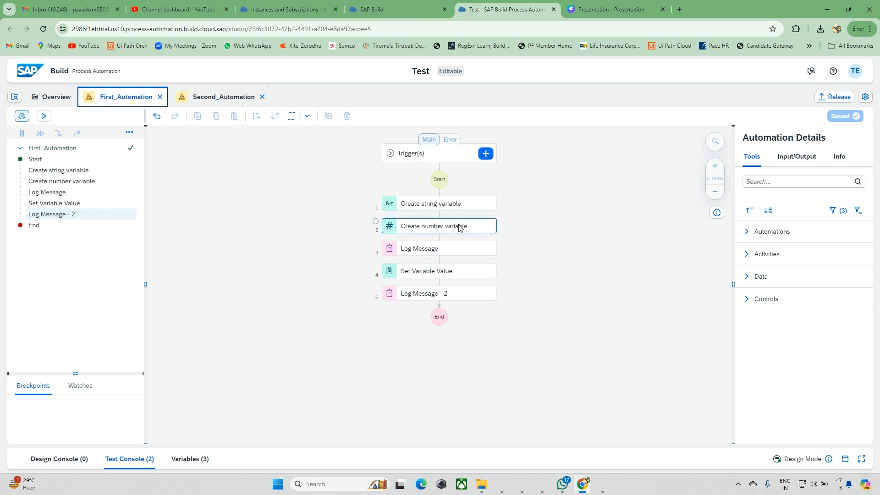
click(450, 204)
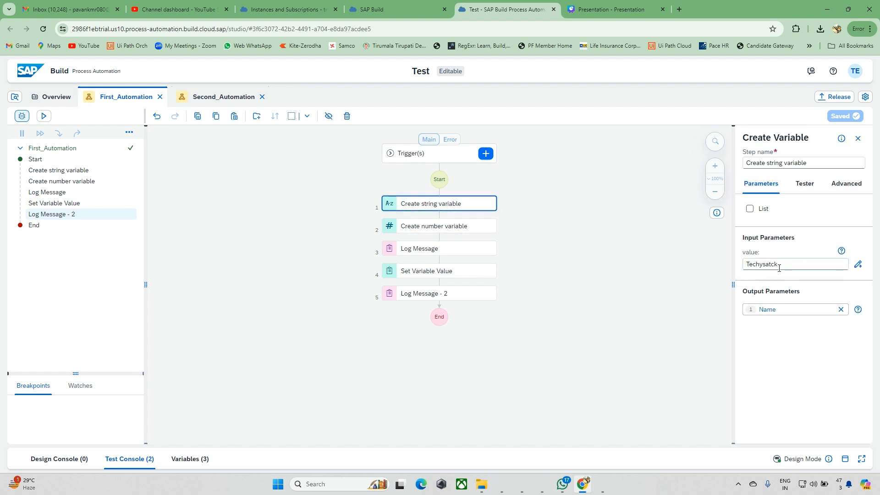
Step: Delete the Log Message, Set Variable Value and Log Message - 2 steps from First_Automation and save it
click(470, 249)
key(Delete)
click(475, 271)
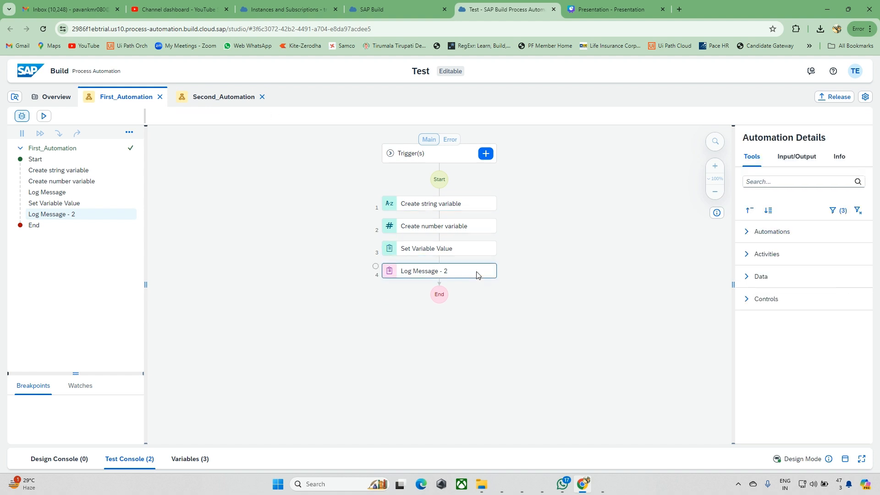
key(Delete)
click(471, 247)
key(Delete)
key(ctrl+s)
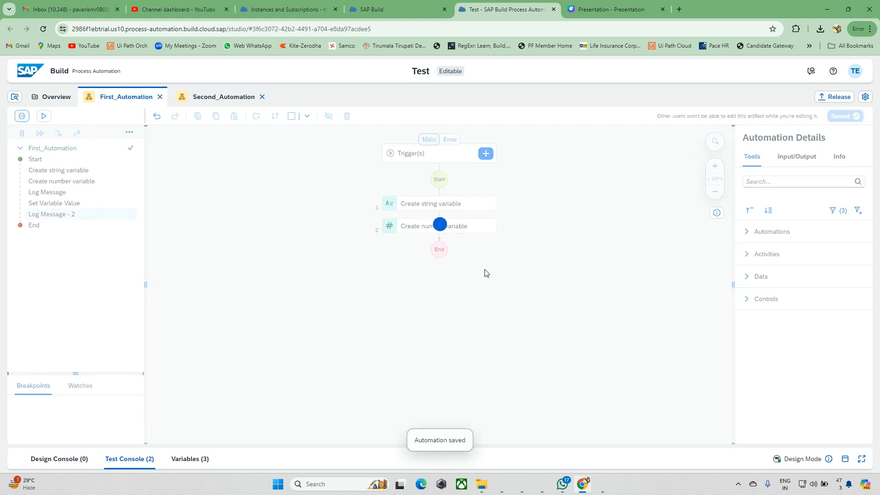
Step: Add an input parameter to Second_Automation and enter name as its name
click(222, 97)
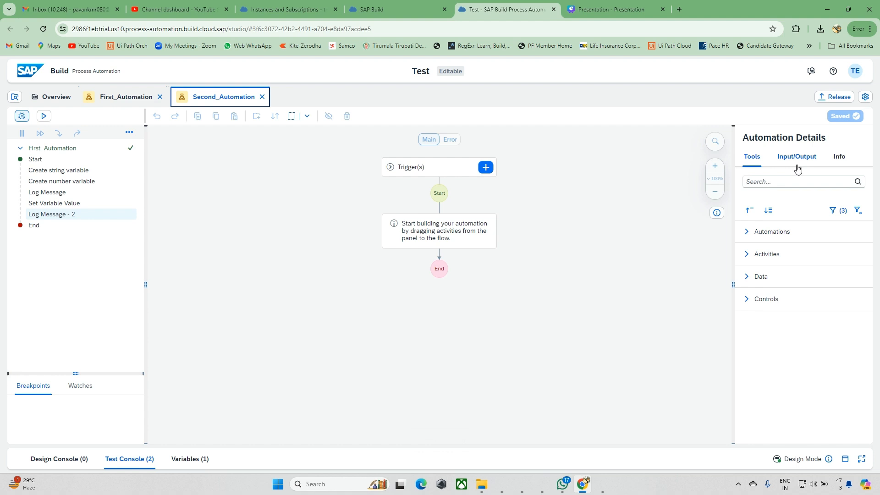
click(797, 158)
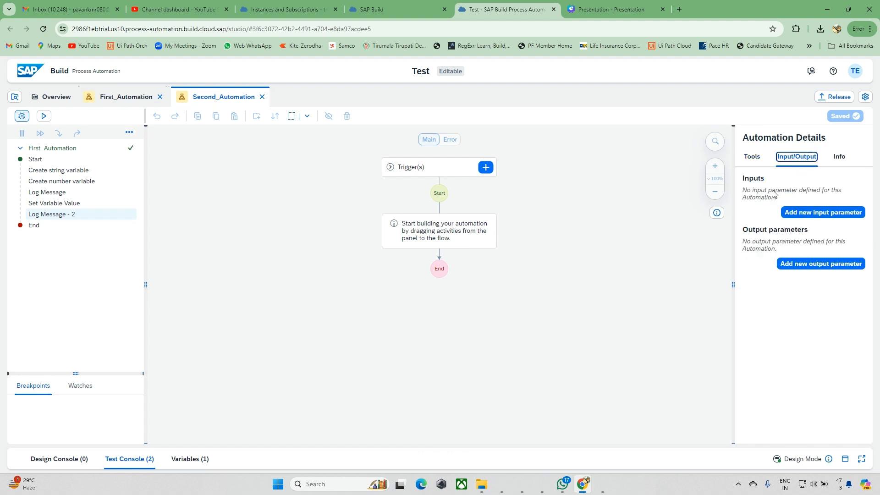
click(806, 213)
text(name)
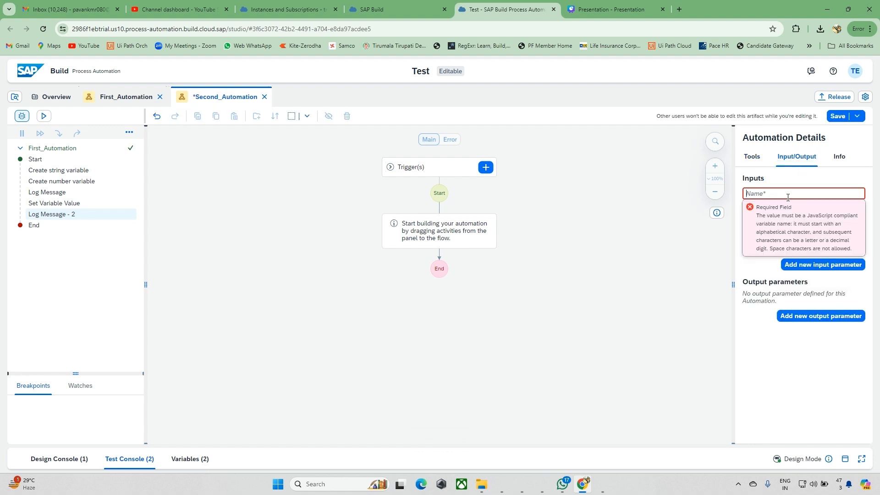
click(849, 175)
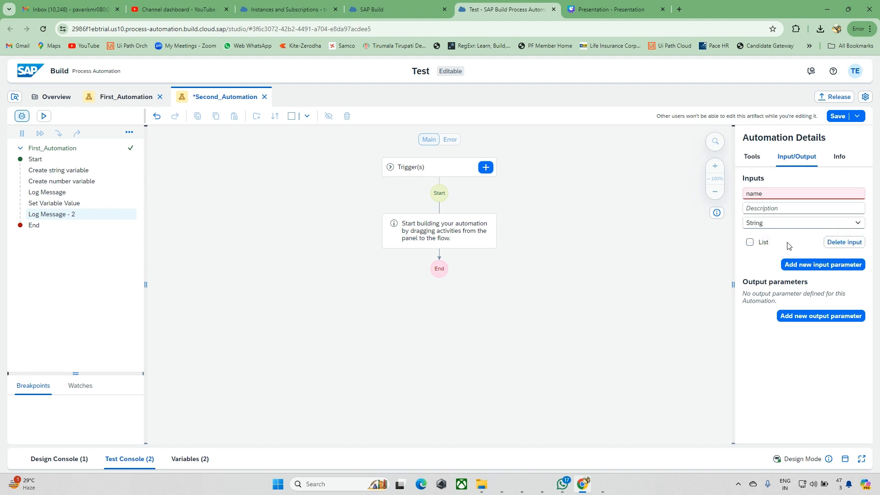
Step: Try name11 as the name of Second_Automation's input parameter
click(756, 157)
click(785, 158)
click(778, 195)
text(11)
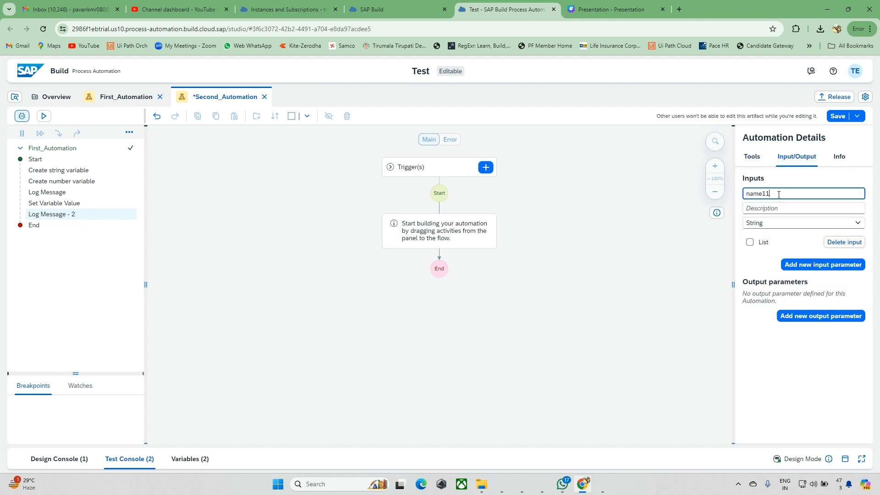
key(BackSpace)
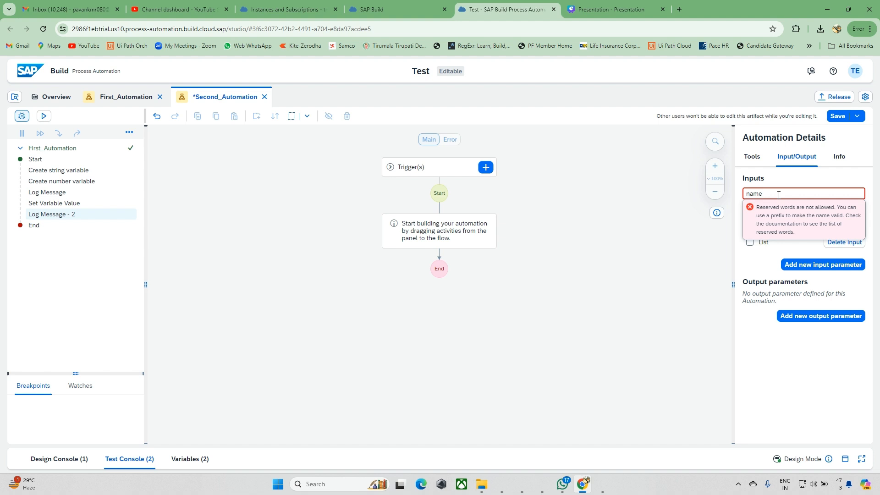
Step: Rename the input parameter of Second_Automation as Name with a capital N and save the automation
key(BackSpace)
key(BackSpace)
key(BackSpace)
key(BackSpace)
text(Name)
key(BackSpace)
click(767, 280)
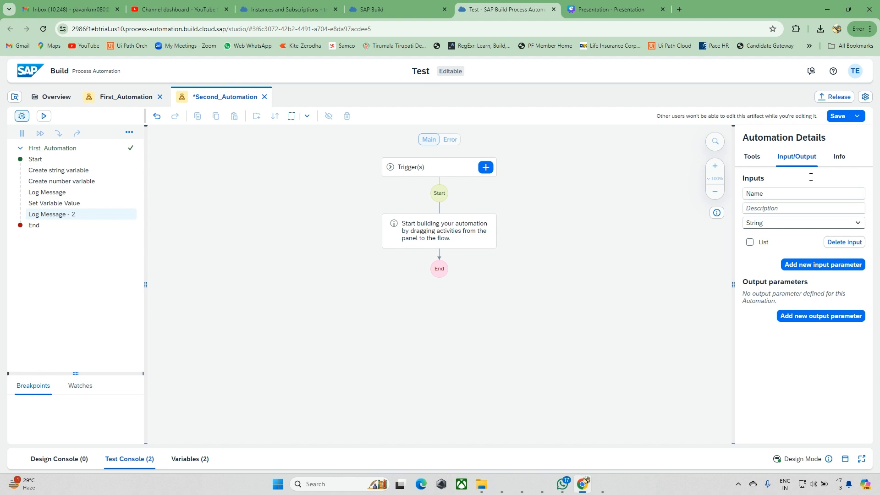
key(ctrl+s)
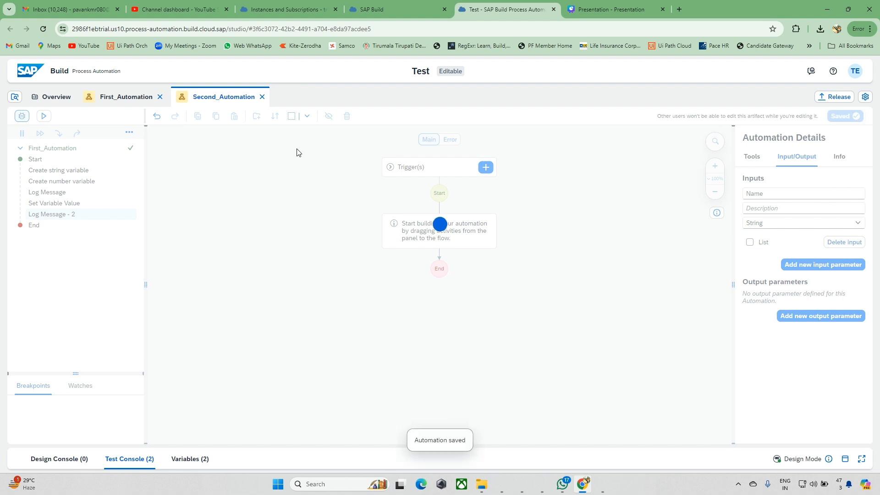
Step: Add Second_Automation as a step after Create number variable in the First_Automation flow
click(131, 98)
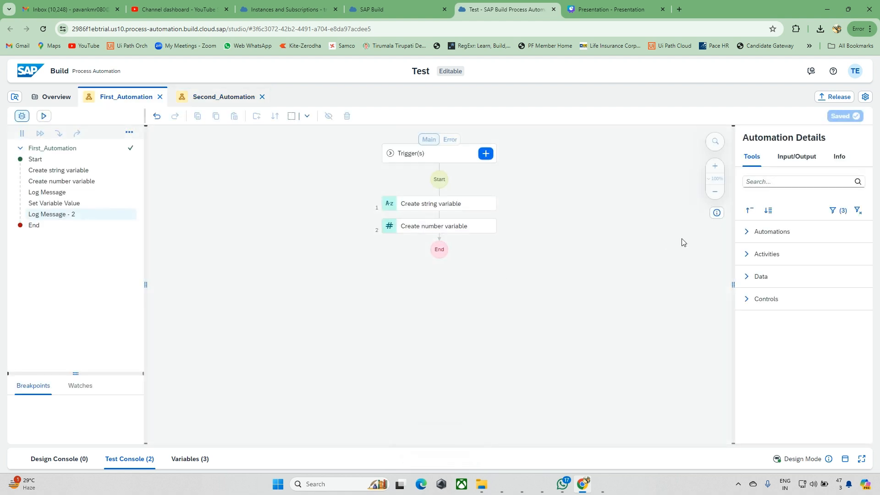
click(747, 231)
drag(800, 274, 452, 239)
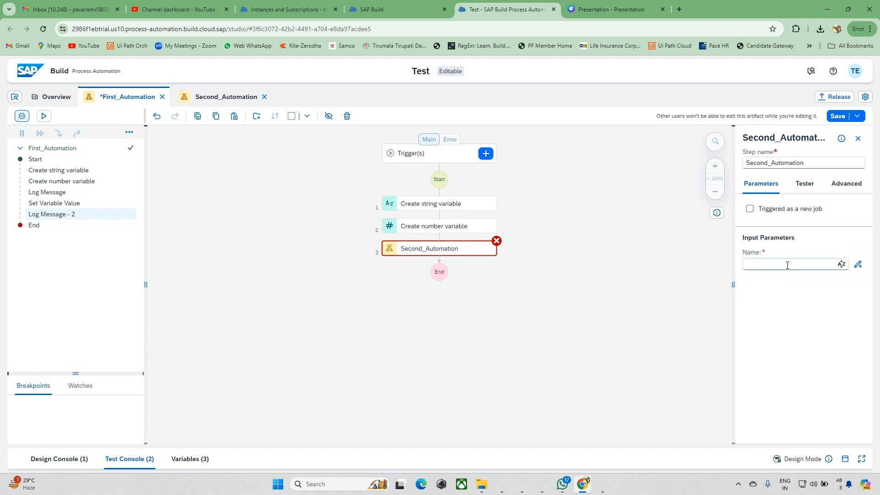
Step: Check the Create string variable parameters and examine which variables are offered for the Second_Automation step's Name input
click(479, 206)
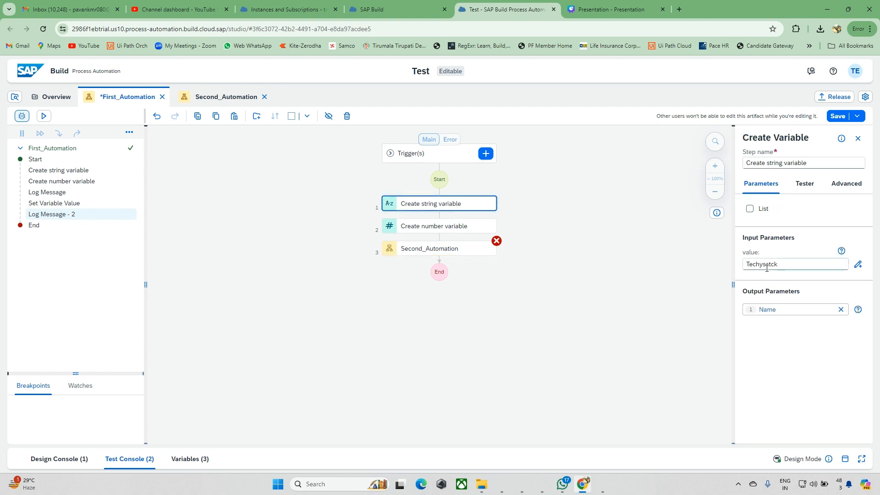
click(461, 248)
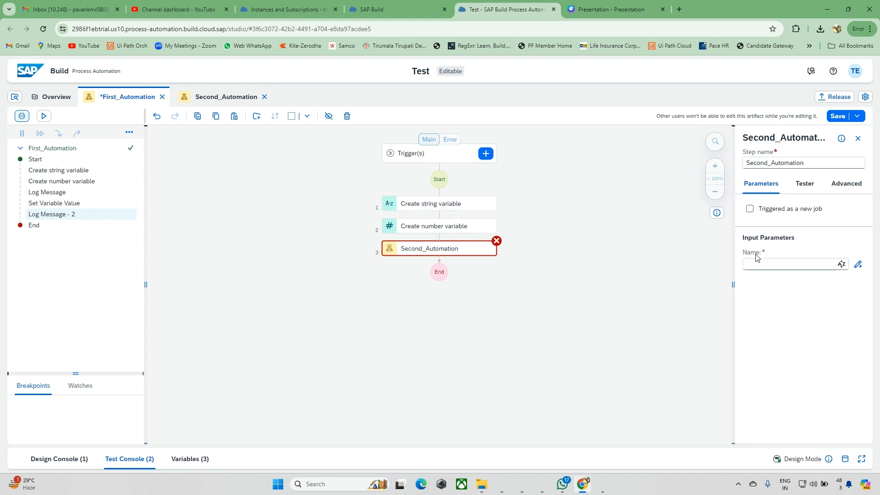
click(774, 264)
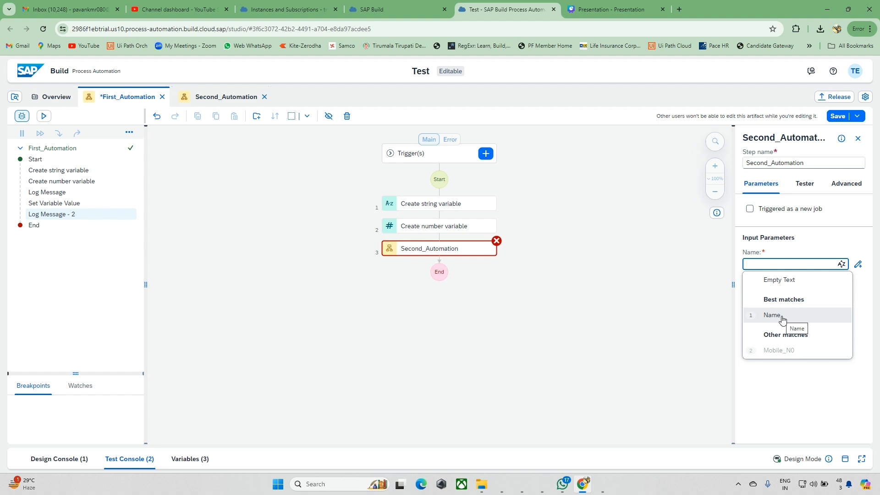
Step: Change the data type of Second_Automation's Name input to Number, save, and return to First_Automation
click(219, 101)
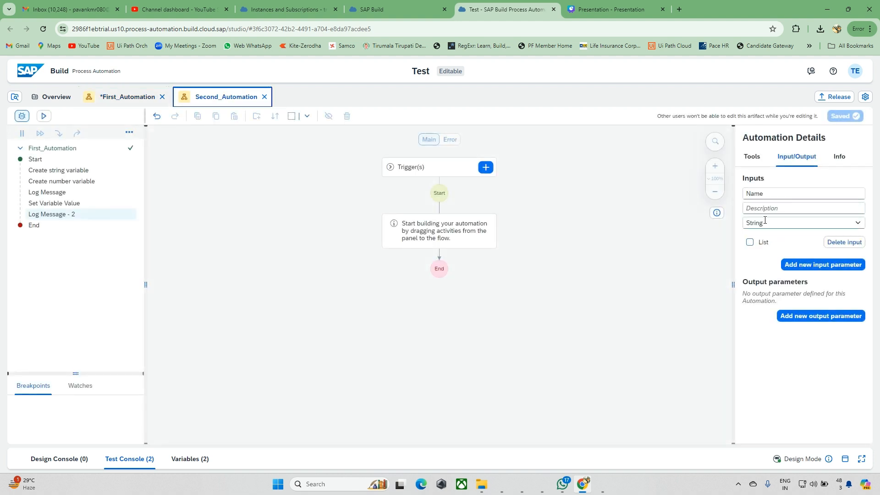
click(858, 223)
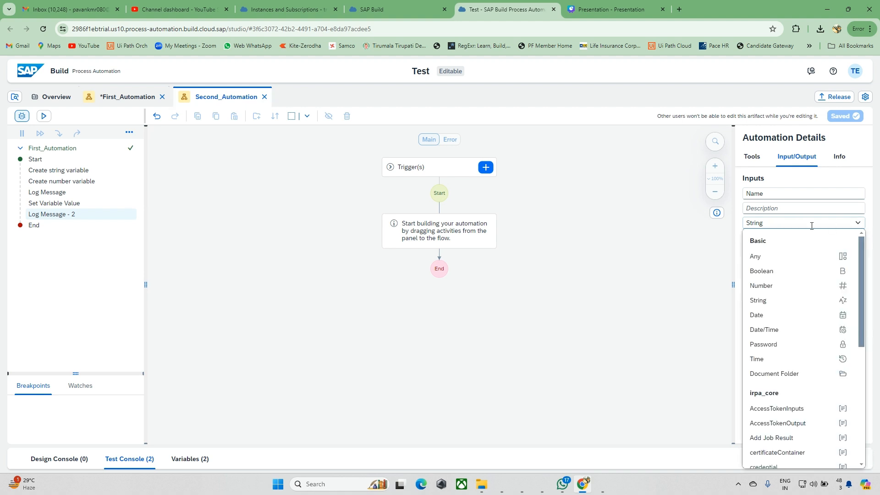
click(770, 286)
click(837, 117)
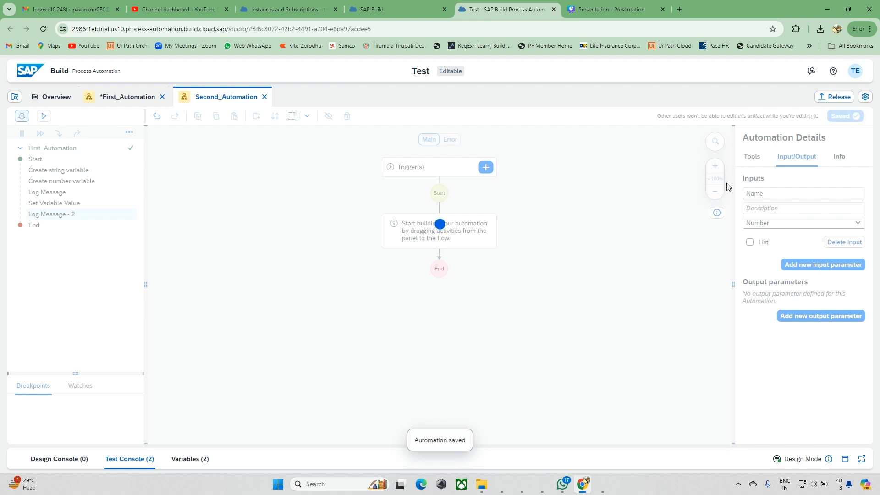
click(106, 97)
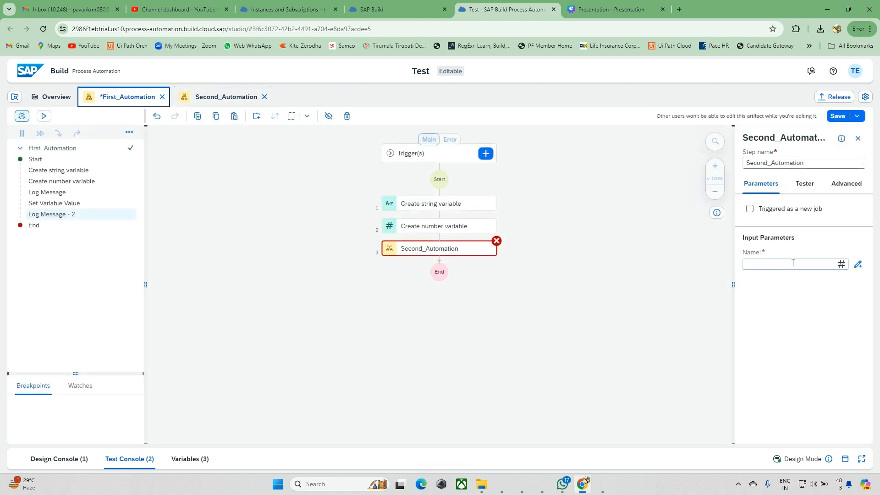
Step: Check which variables are offered for the Number-type Name input of the Second_Automation step
click(764, 263)
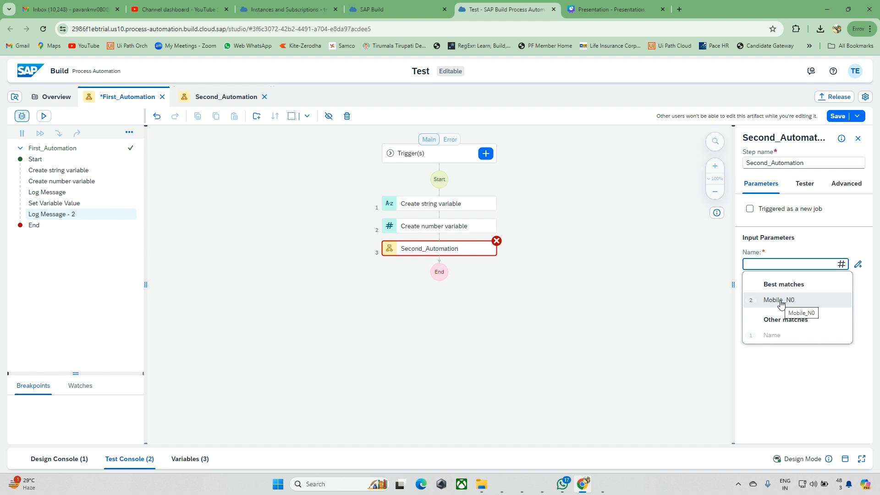
click(785, 369)
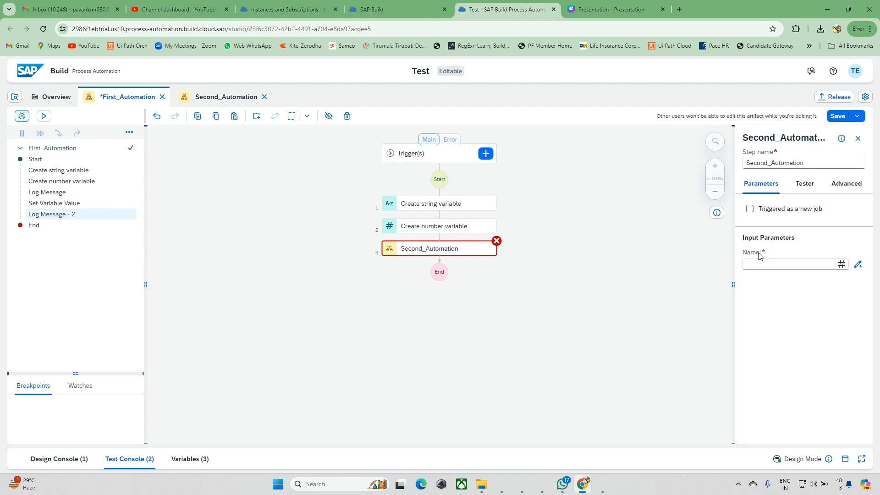
Step: Change Second_Automation's Name input to data type Any, save, and check which variables First_Automation offers for it
click(237, 99)
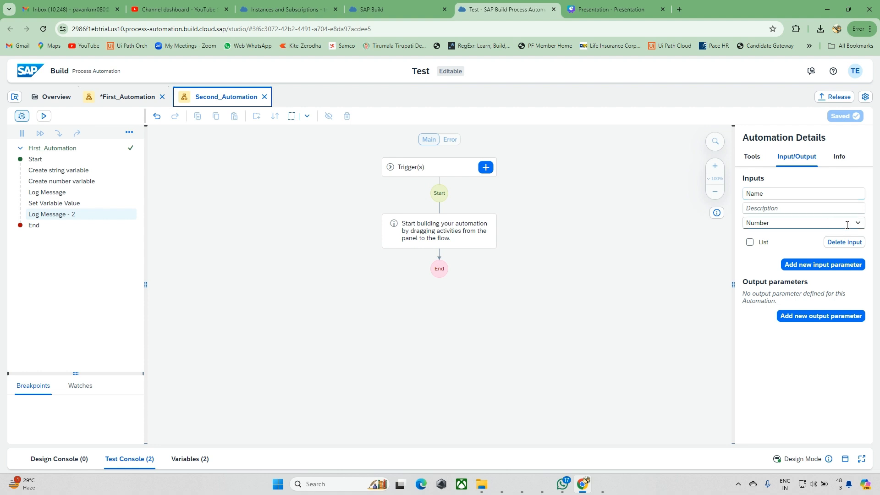
click(847, 225)
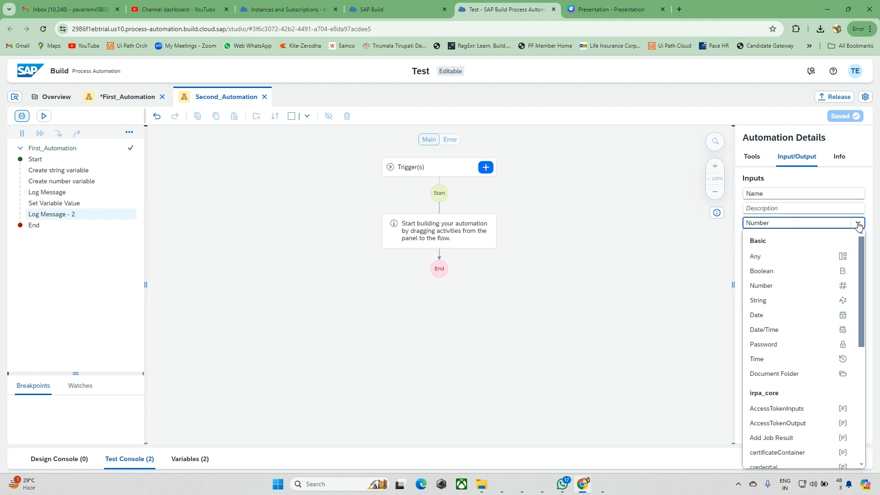
click(761, 257)
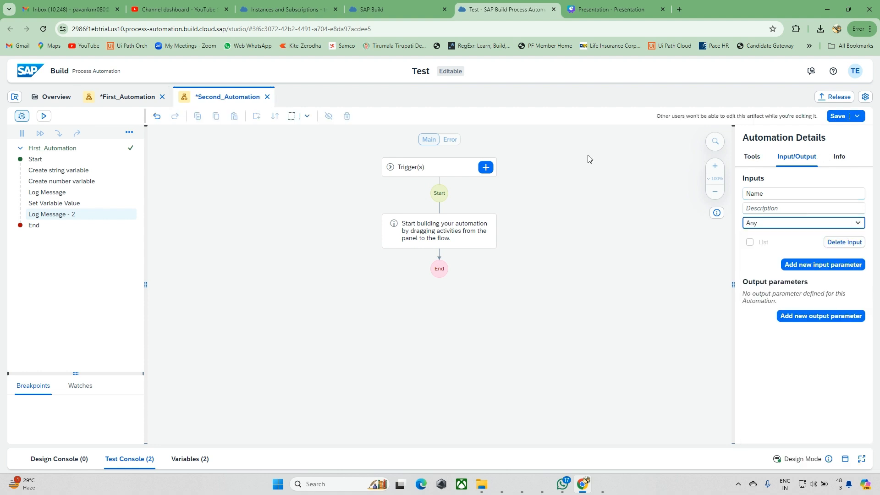
click(838, 116)
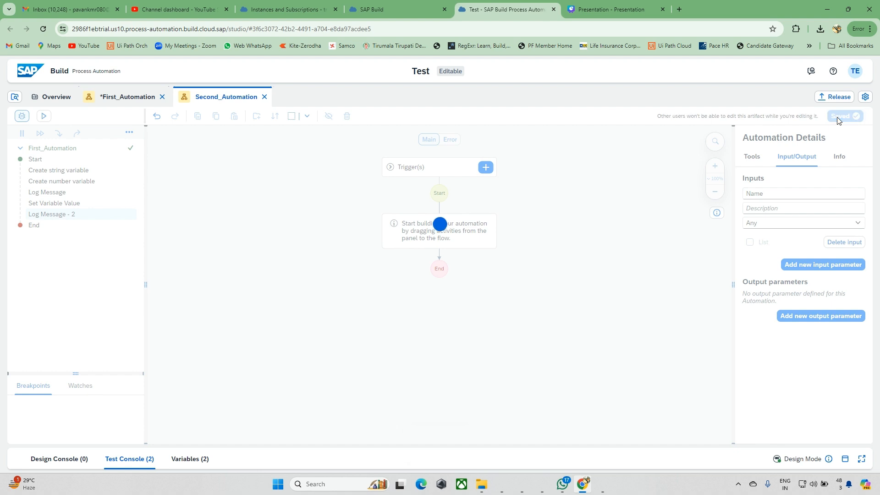
click(129, 97)
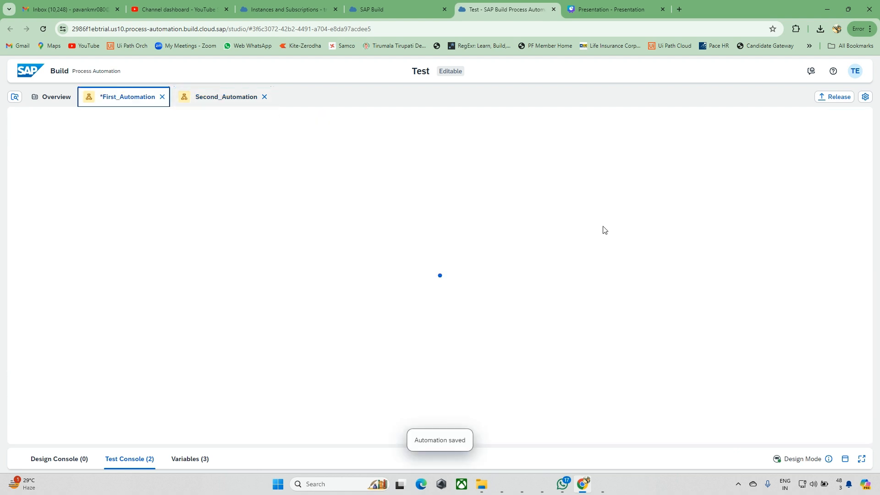
click(819, 264)
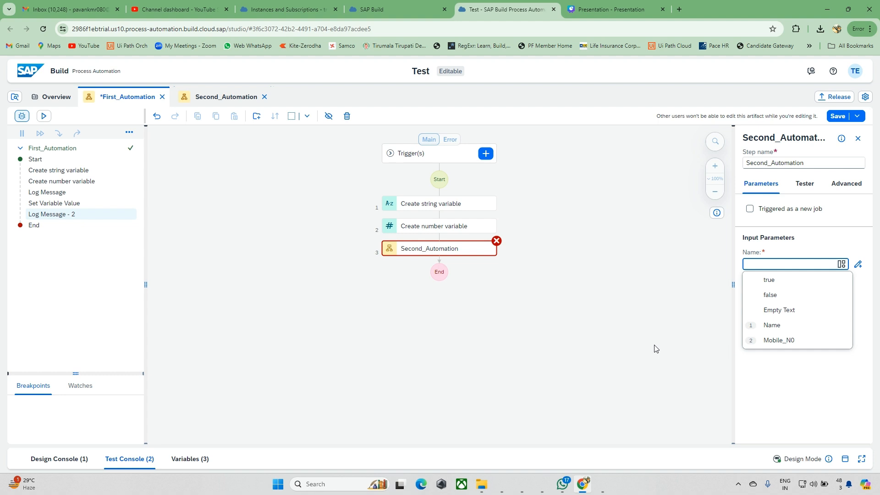
click(602, 331)
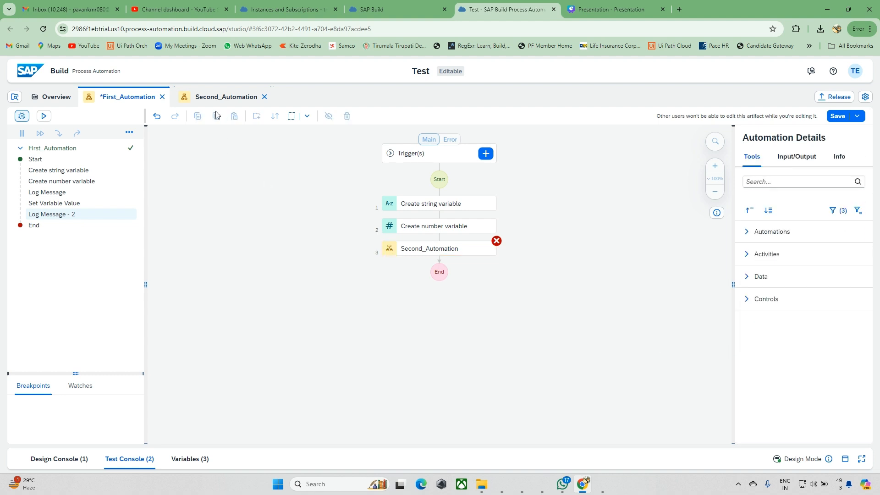
Step: Set the data type of Second_Automation's Name input parameter to String
click(209, 97)
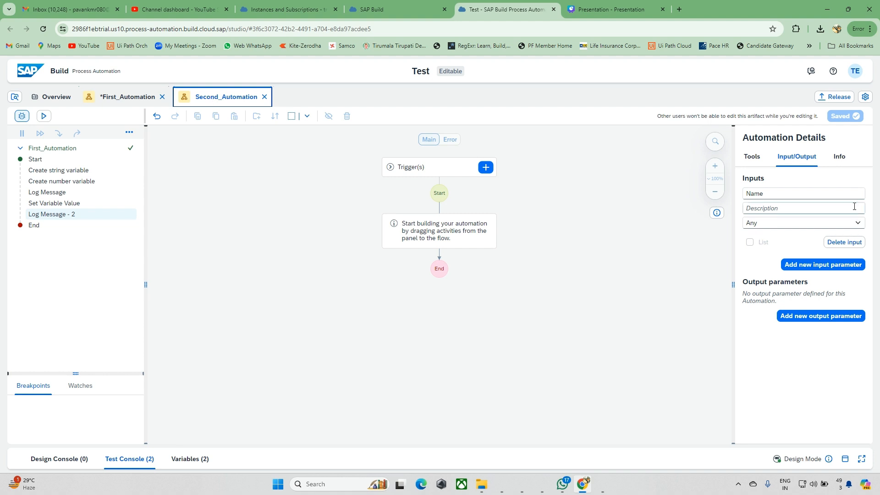
click(858, 222)
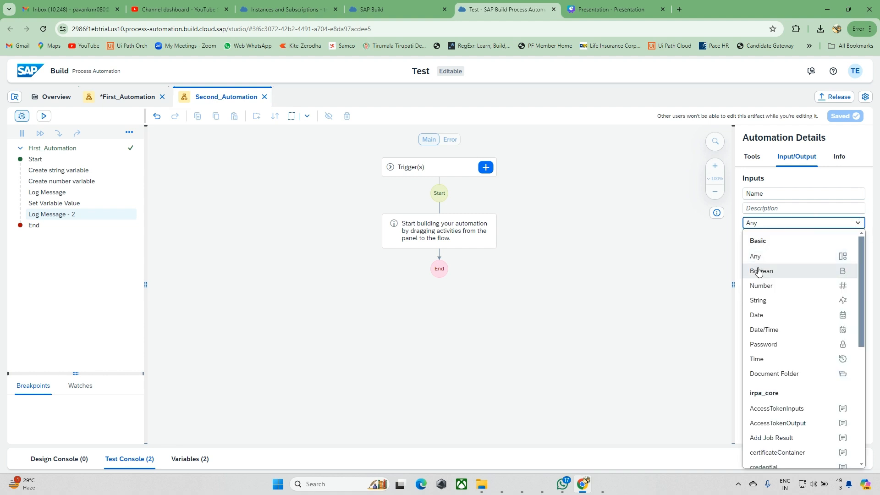
click(766, 301)
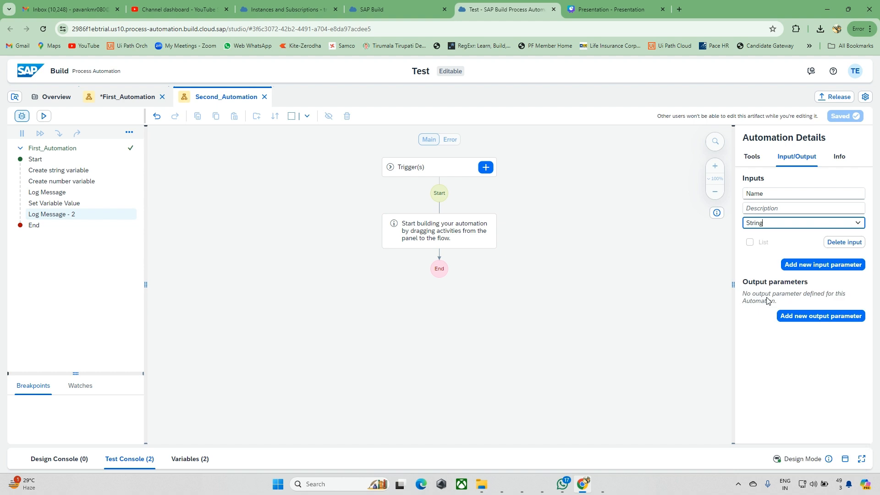
click(770, 356)
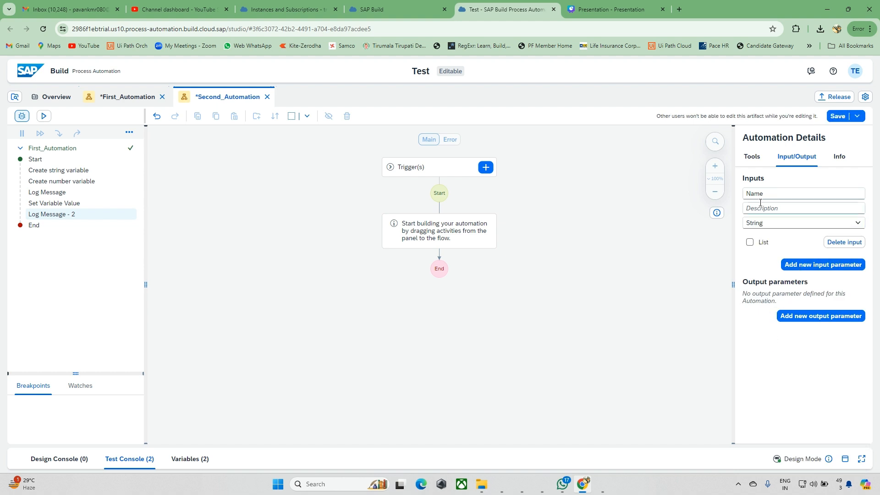
Step: Add a second input parameter to Second_Automation and name it Number
click(824, 267)
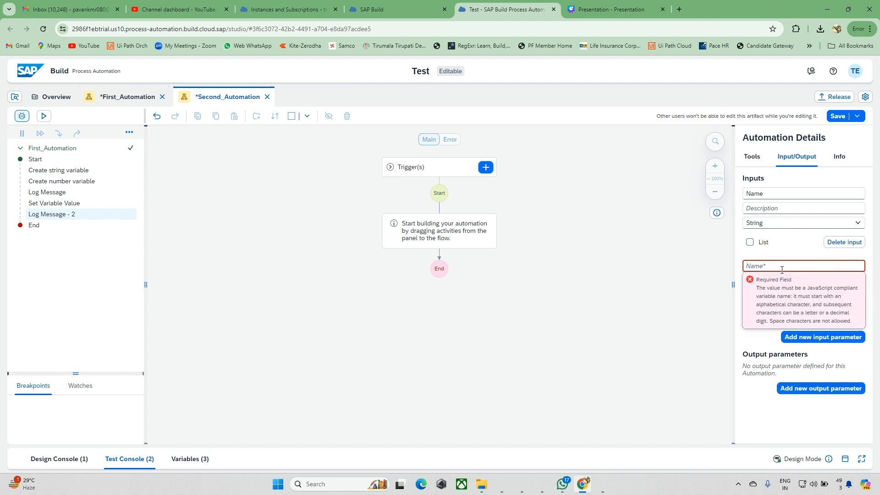
text(Nu)
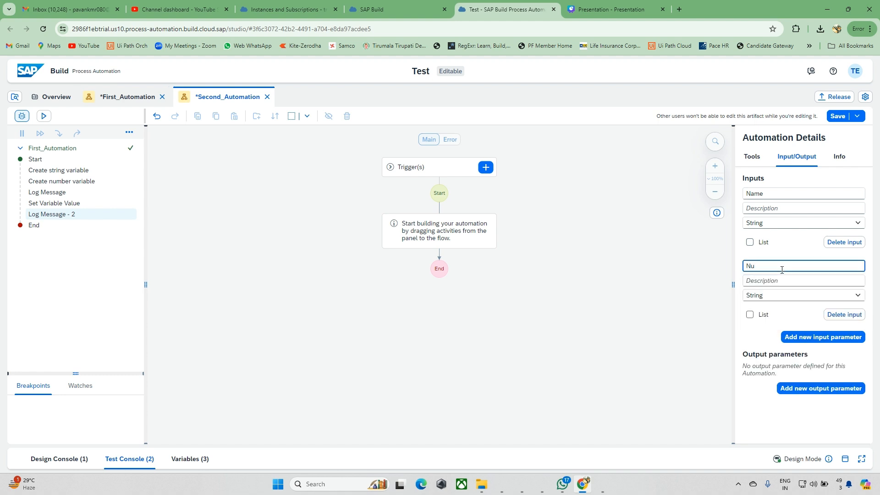
text(mber)
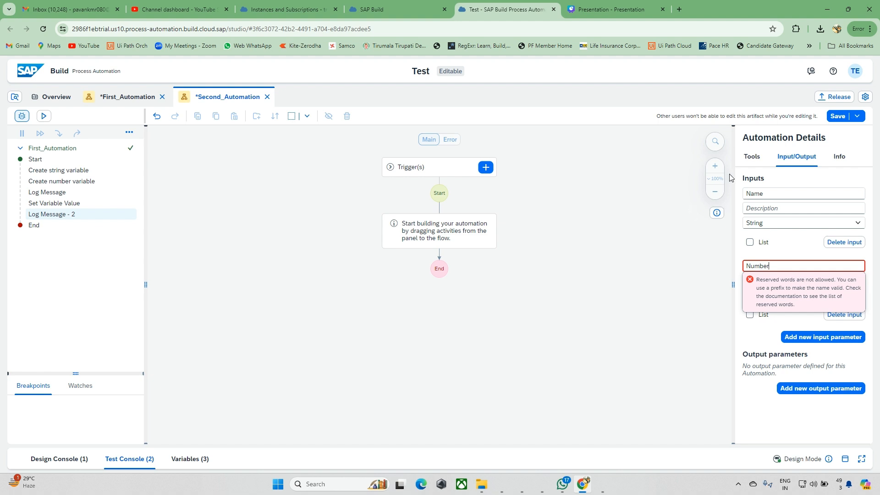
Step: Examine the data types available among the Data tools and return to Second_Automation's input parameters
click(752, 157)
click(748, 277)
scroll(807, 338, down, 3)
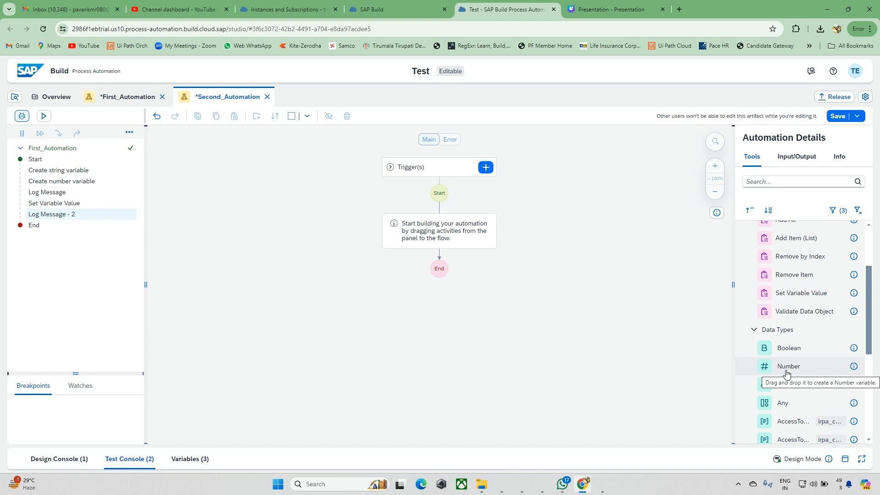
scroll(787, 372, up, 5)
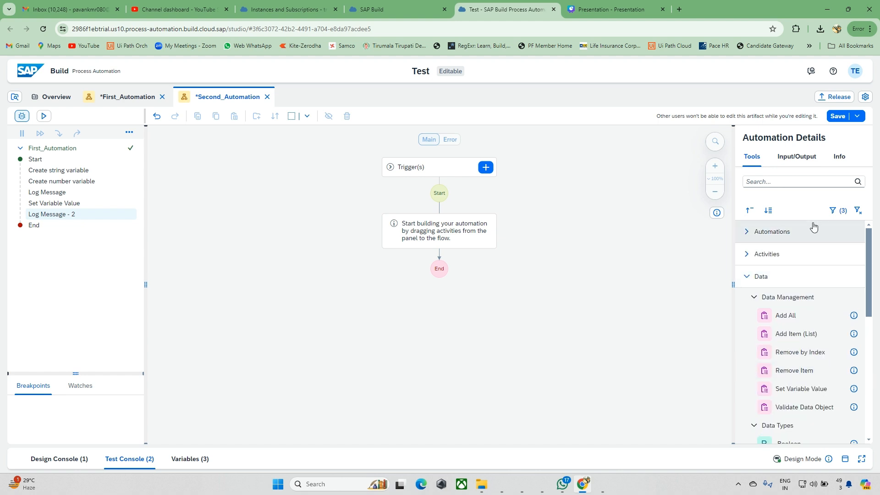
click(790, 164)
Step: Rename the second input parameter of Second_Automation as Mobile_Number
click(788, 264)
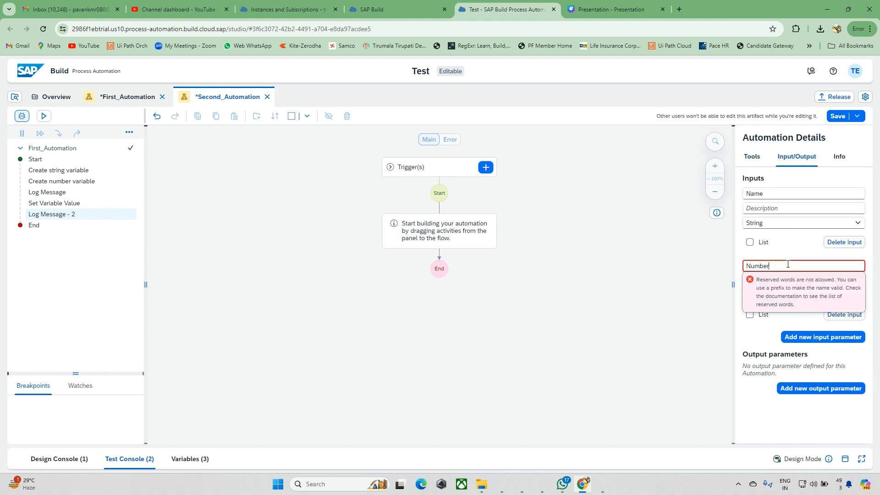
key(shift+Right)
text(Mobile)
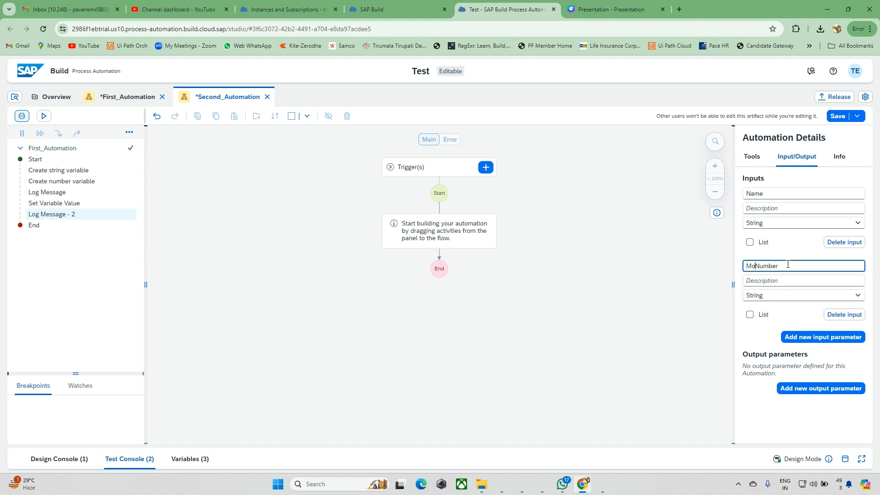
text(_)
Step: Set the data type of the Mobile_Number input parameter to Number and save Second_Automation
click(856, 298)
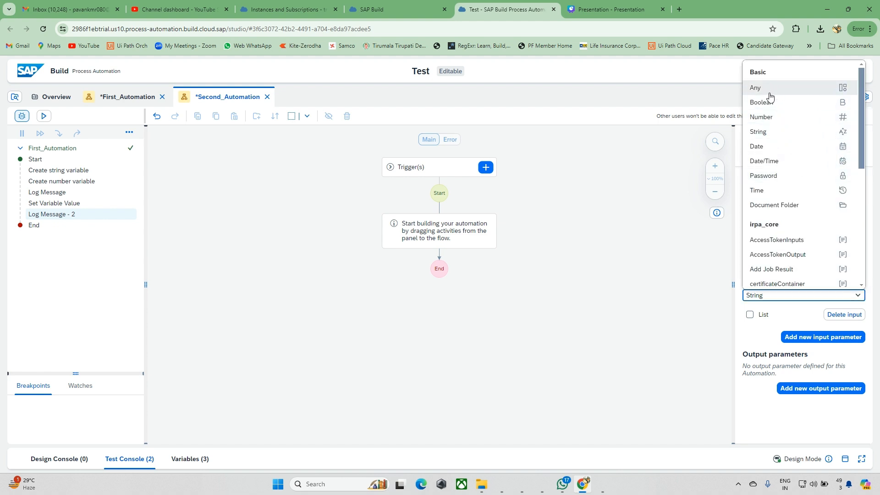
click(774, 123)
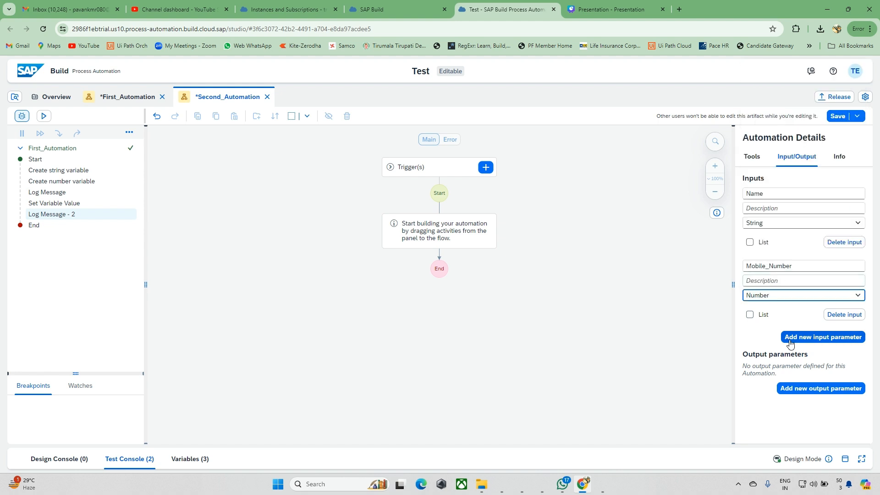
click(839, 116)
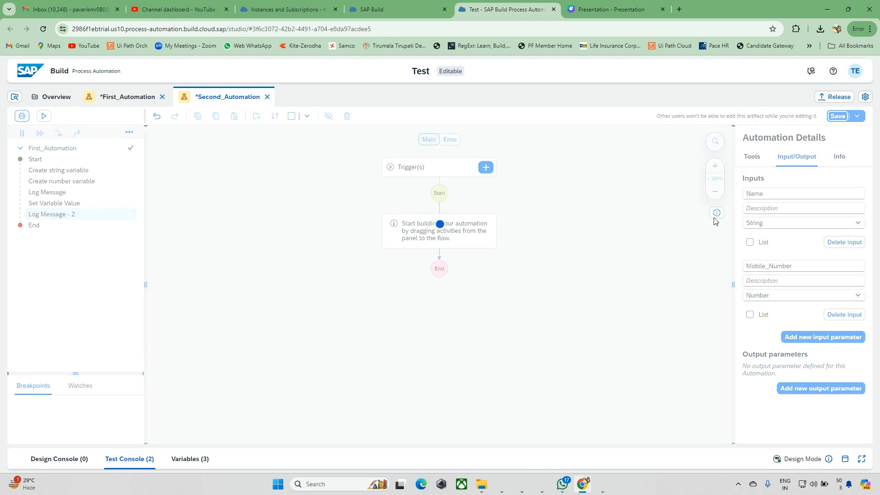
Step: In First_Automation, pass variable Name to the Second_Automation step's Name input and Mobile_N0 to its Mobile_Number input, and save
click(134, 103)
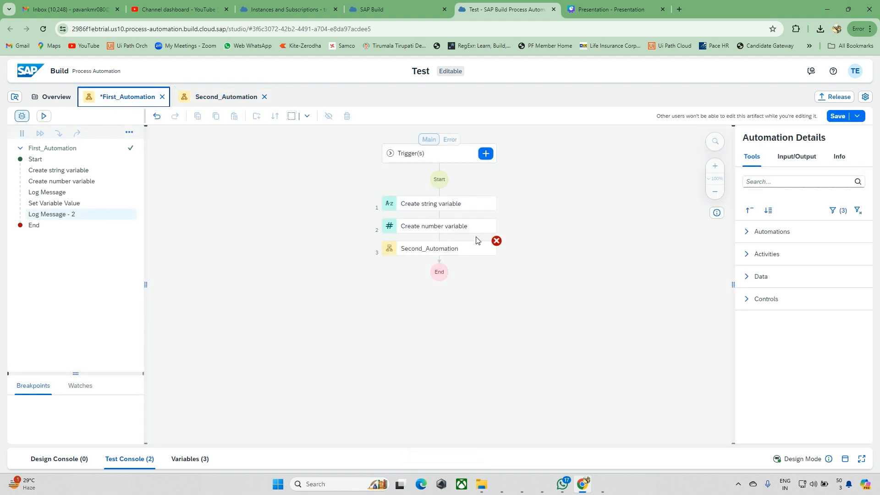
click(483, 249)
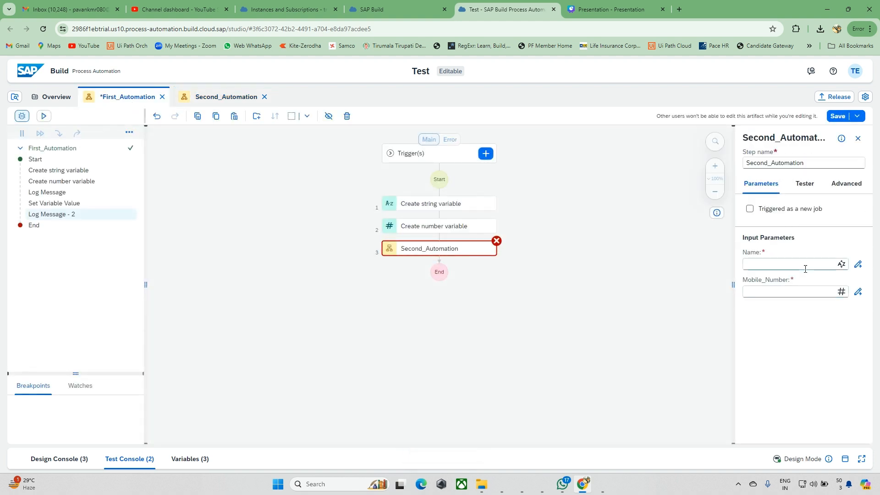
click(806, 270)
click(776, 320)
click(803, 289)
click(794, 328)
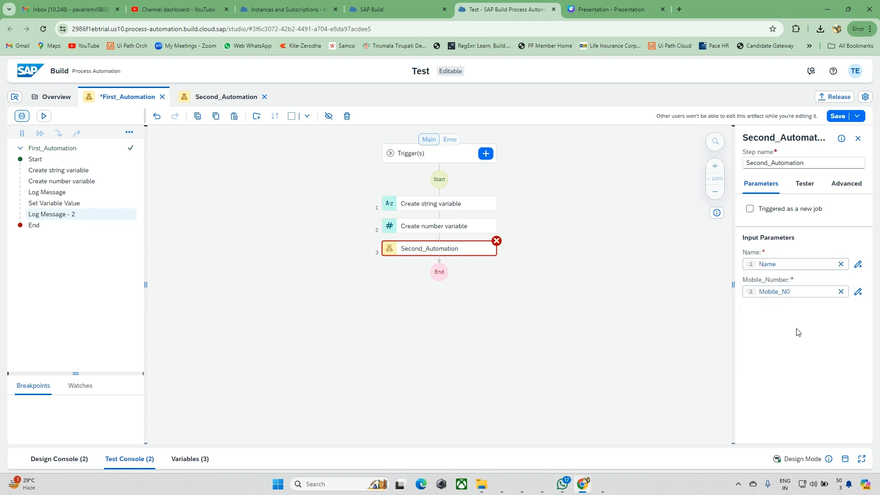
click(603, 326)
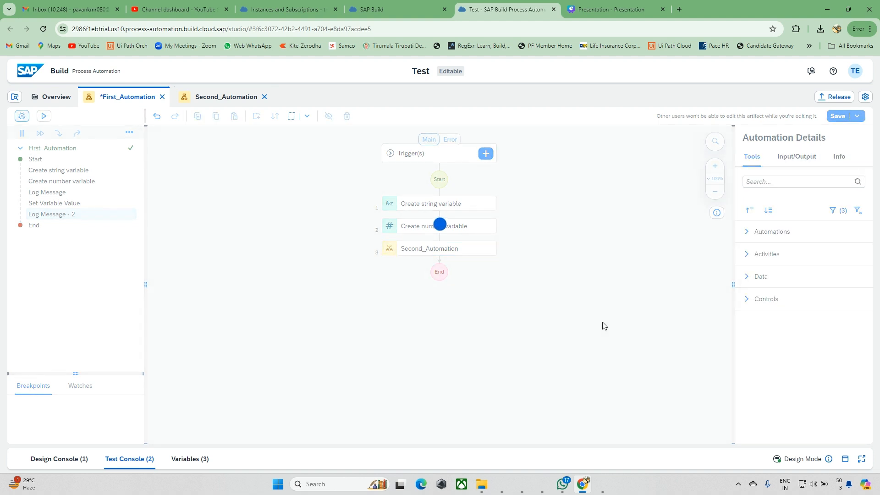
click(461, 252)
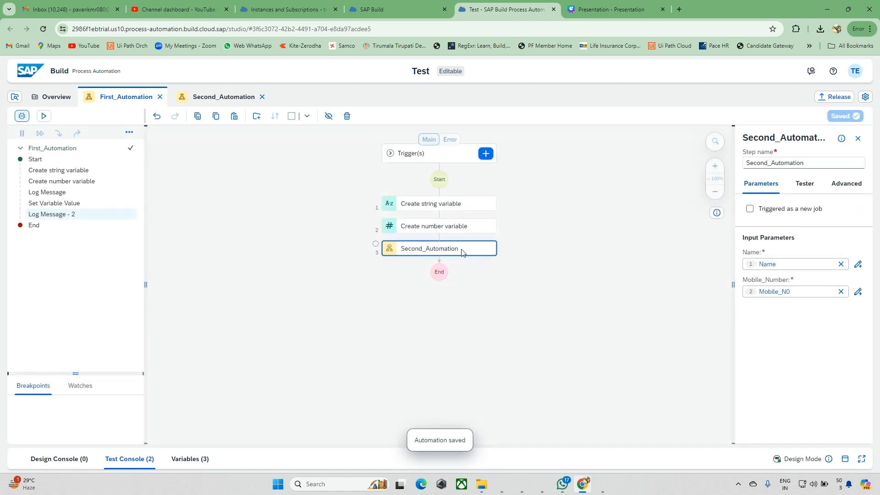
Step: Open Second_Automation and search its tools for "log mesage"
click(216, 103)
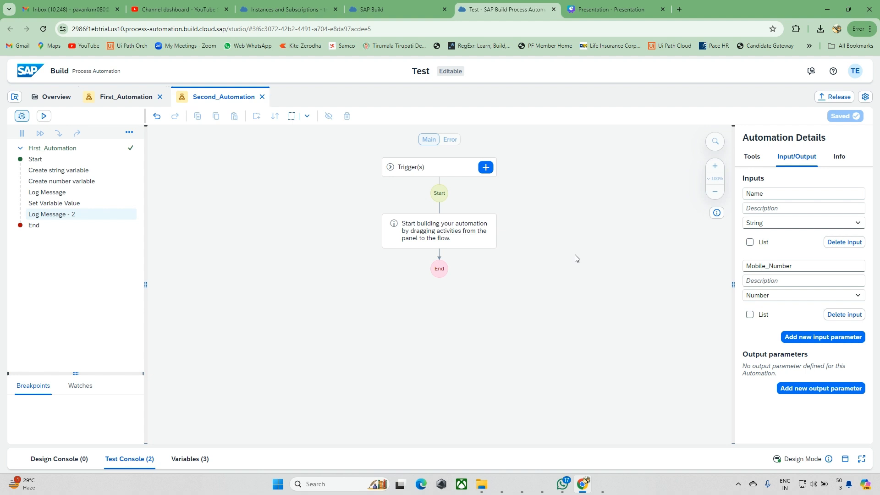
click(761, 156)
click(793, 183)
text(log mesage)
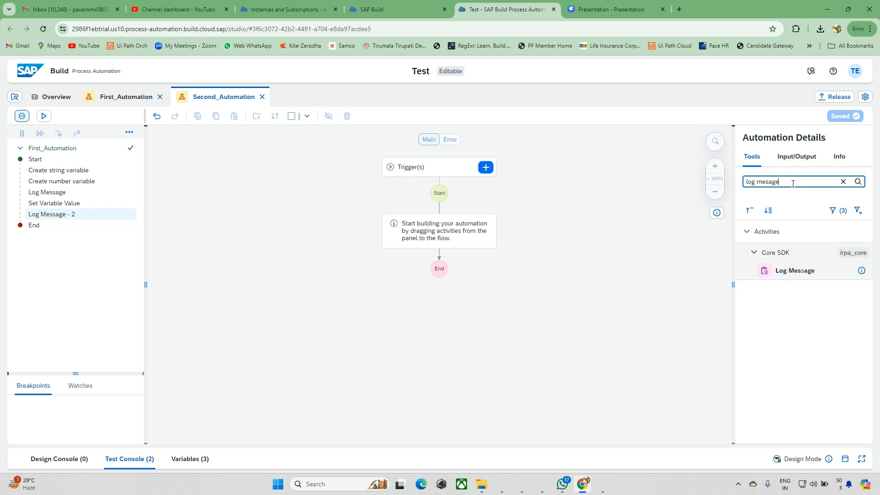
Step: Search the tools for "pop" and "log" and look through the dialog and logging activities
key(ctrl+a)
key(BackSpace)
text(pop)
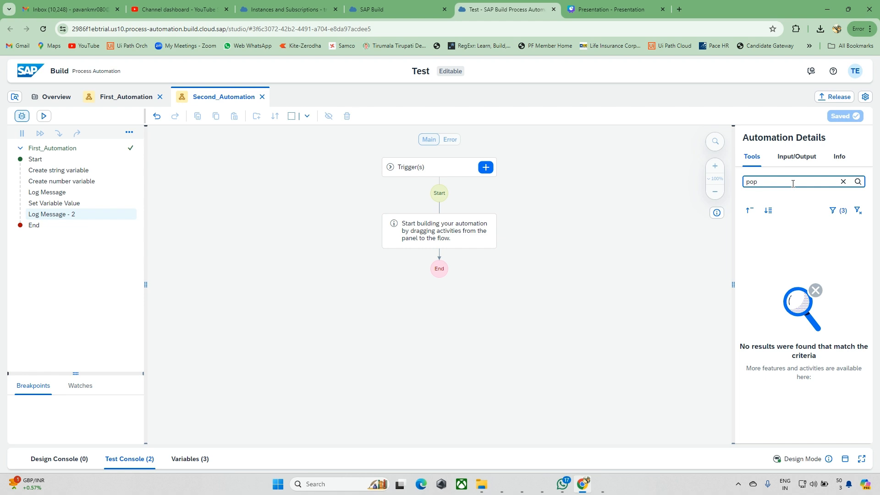
key(BackSpace)
text(log)
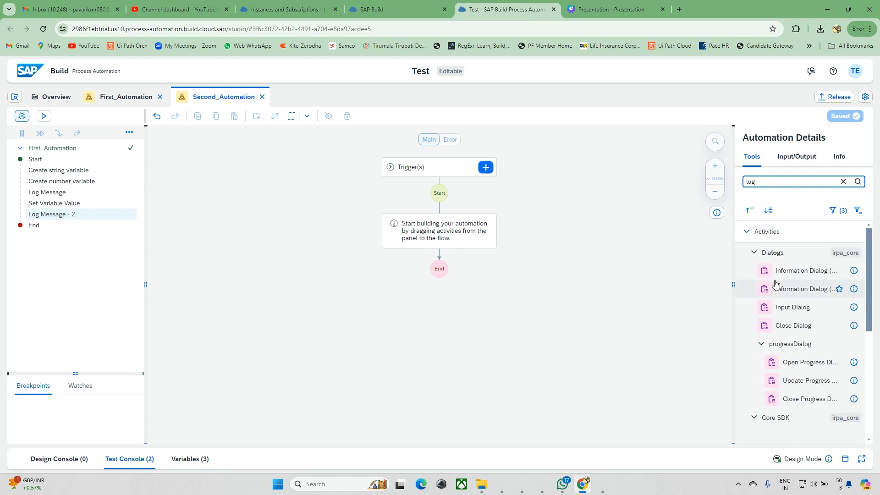
scroll(775, 284, down, 5)
scroll(774, 284, up, 5)
Step: Search the tools for "message box" and add the Log Message activity between Start and End of Second_Automation
key(ctrl+a)
key(BackSpace)
text(message)
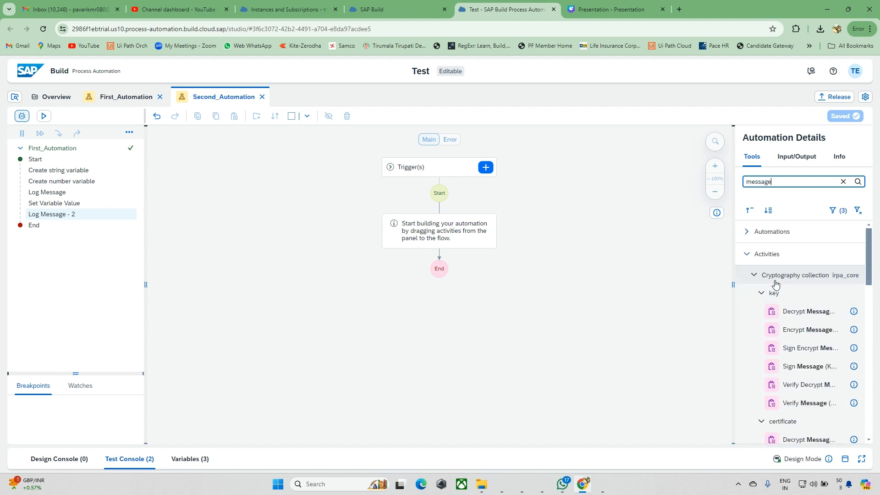
text( box)
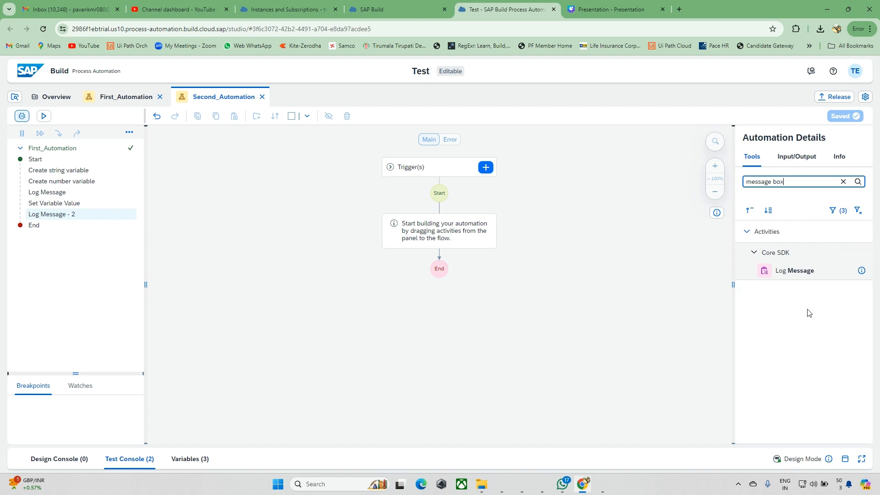
drag(792, 271, 437, 251)
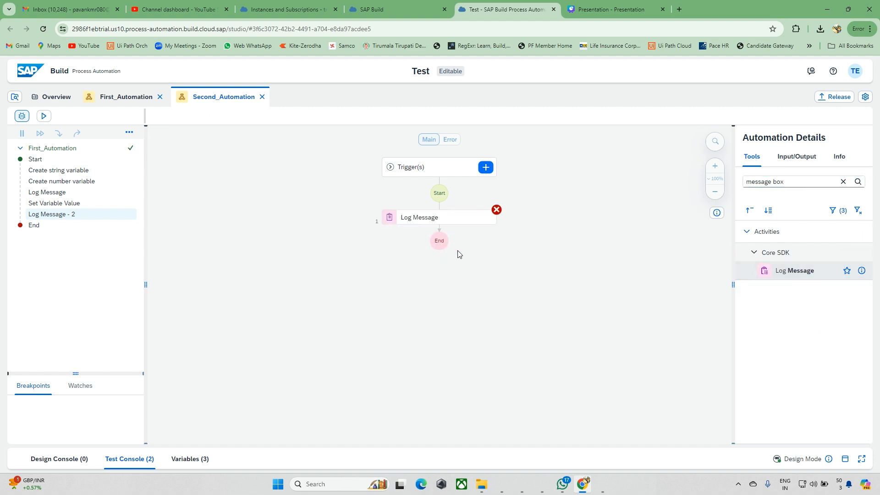
Step: Open the message expression of Second_Automation's Log Message step and insert the Name variable
click(459, 217)
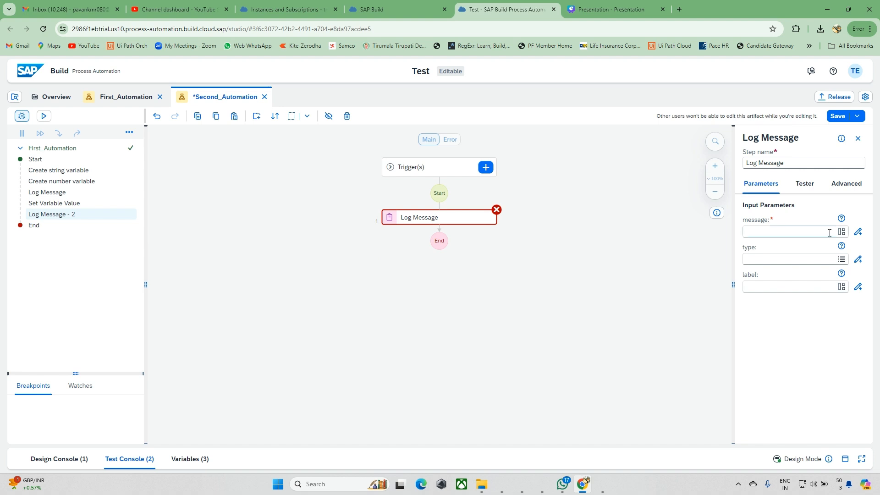
click(462, 288)
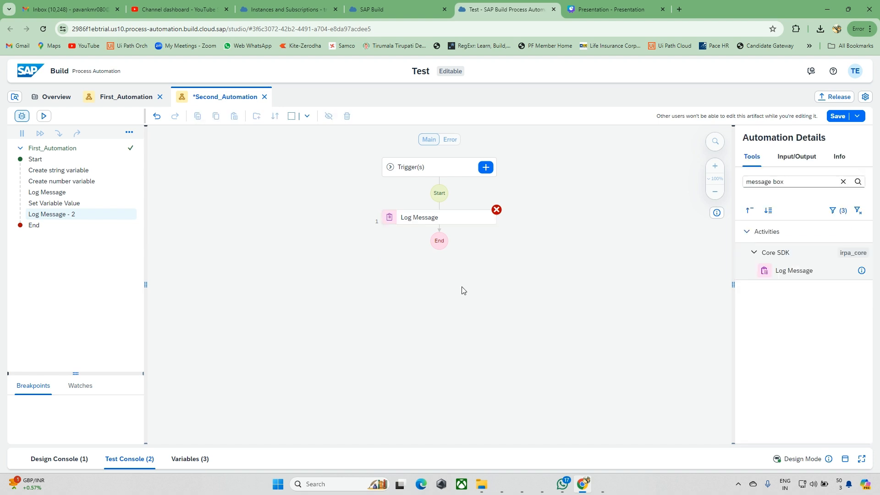
click(467, 218)
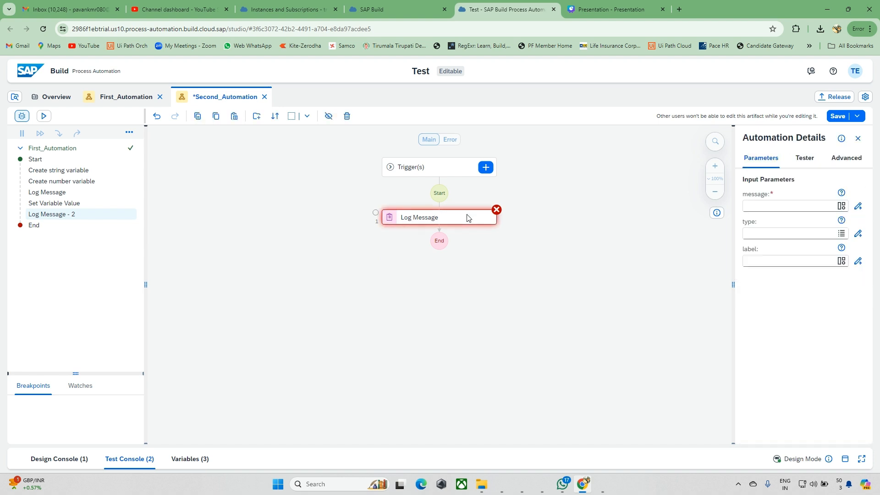
click(130, 98)
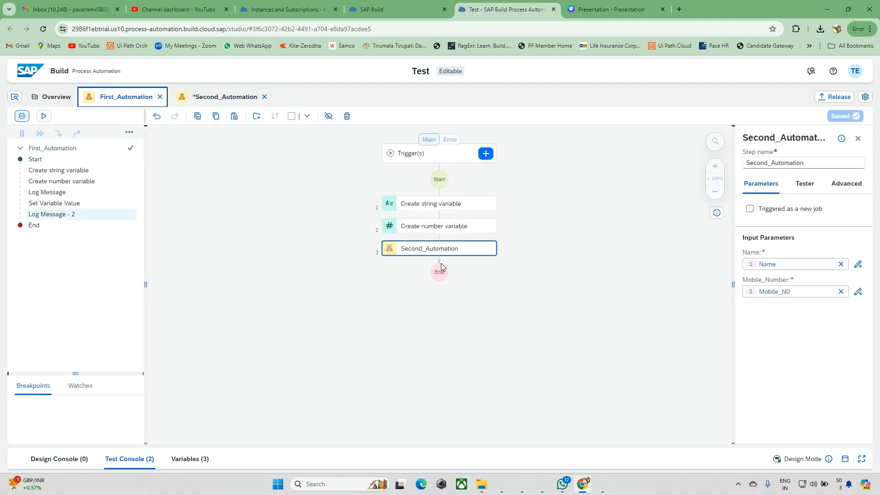
click(222, 100)
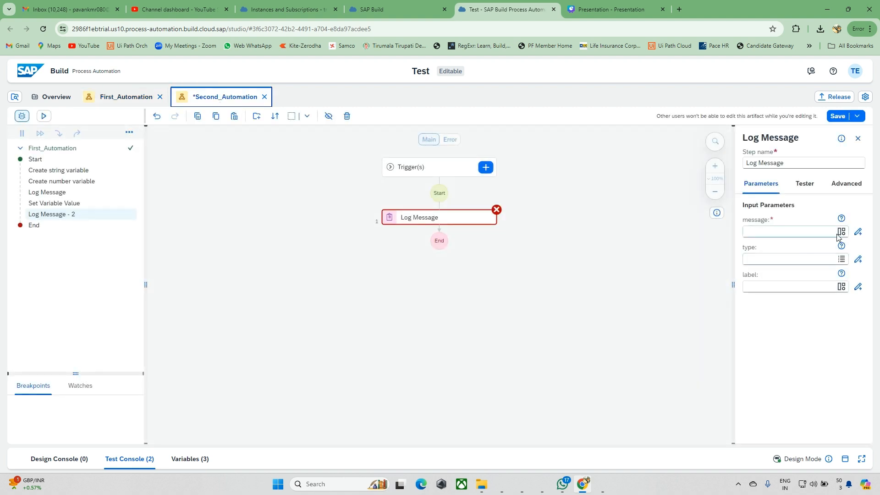
click(858, 231)
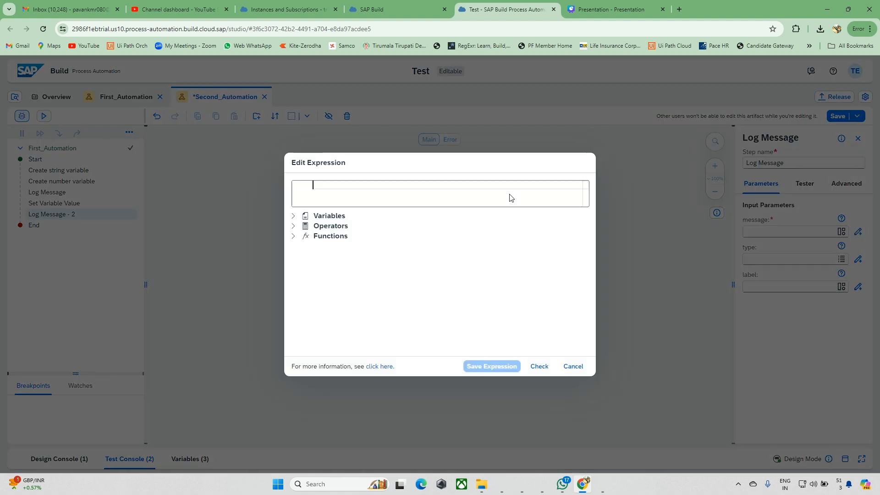
click(296, 218)
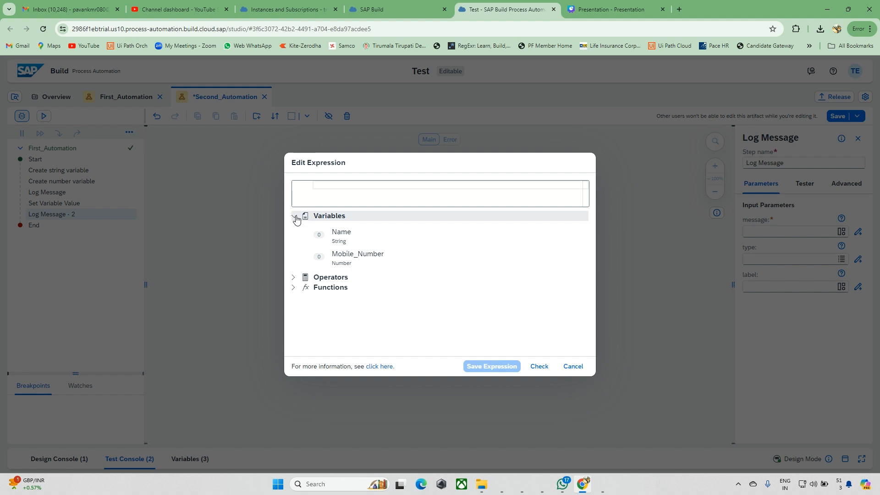
click(344, 236)
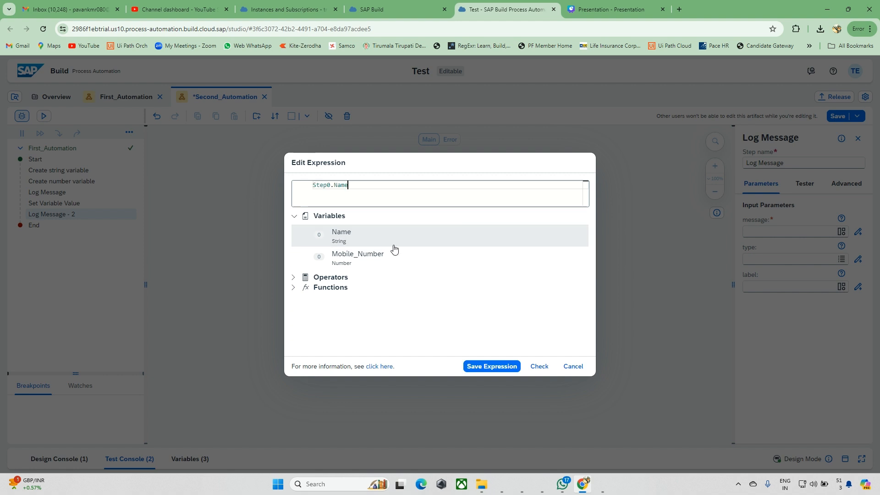
Step: Prefix Step0.Name in the message expression with the text label "User Name:" joined by a plus operator
key(Home)
text("Name)
key(Left)
text(User)
key(Right)
key(Right)
text(" +)
key(BackSpace)
text(:)
Step: Append the label " Mobile Number:" and Step0.Mobile_Number to the message expression, and save the expression
key(End)
text(+ " " + Step0.Mobile_Number)
key(Return)
key(Left)
key(Left)
key(Left)
key(Left)
key(Left)
key(Left)
key(Left)
key(Left)
key(Left)
key(Left)
key(Left)
key(Left)
key(Left)
key(Left)
key(Left)
key(Left)
key(Left)
key(Left)
key(Left)
key(Left)
text(Mobile )
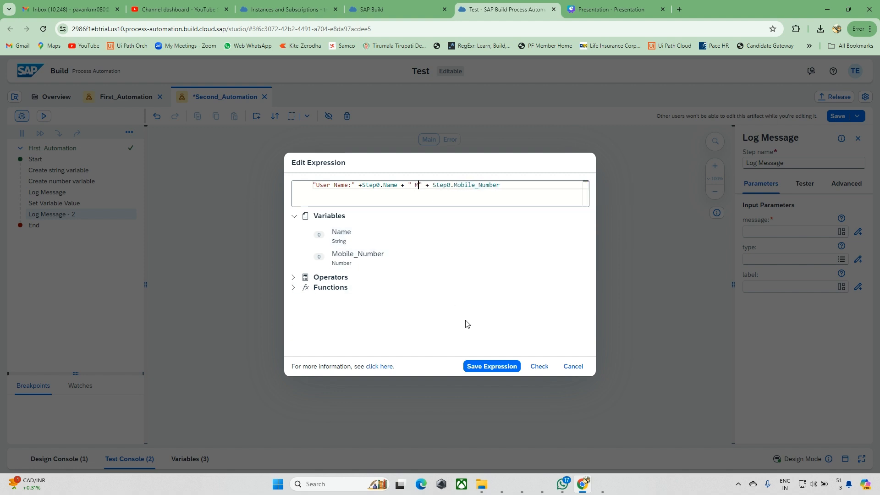
text(Number)
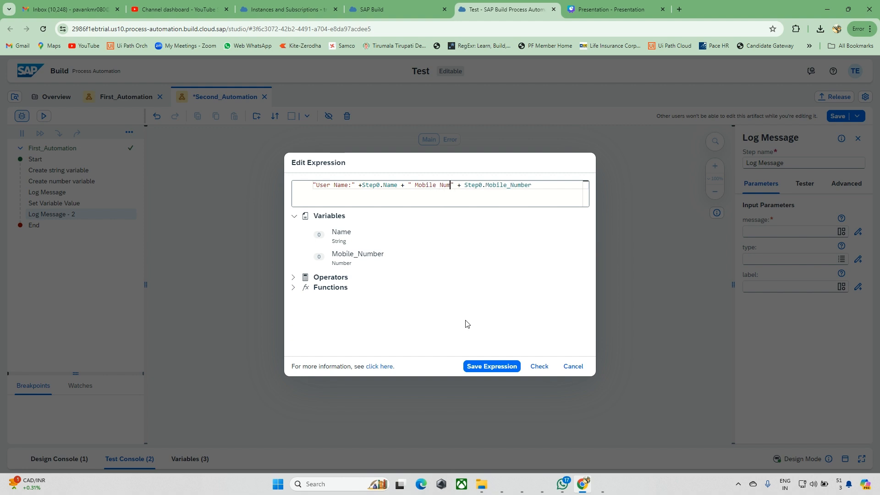
text(:)
click(495, 365)
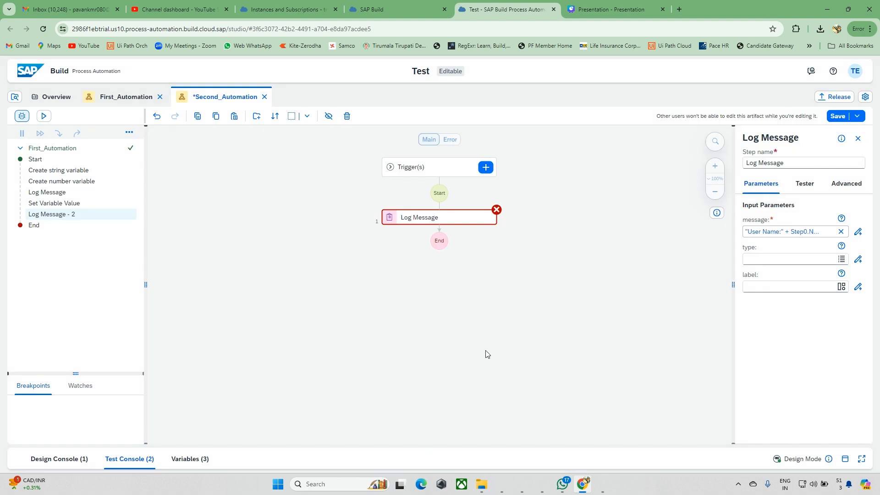
Step: Save Second_Automation and run a test of First_Automation
click(112, 97)
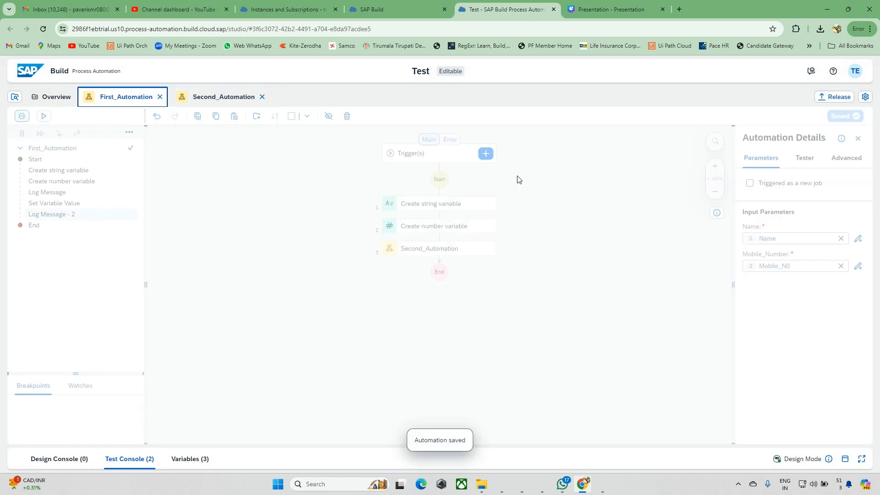
click(44, 116)
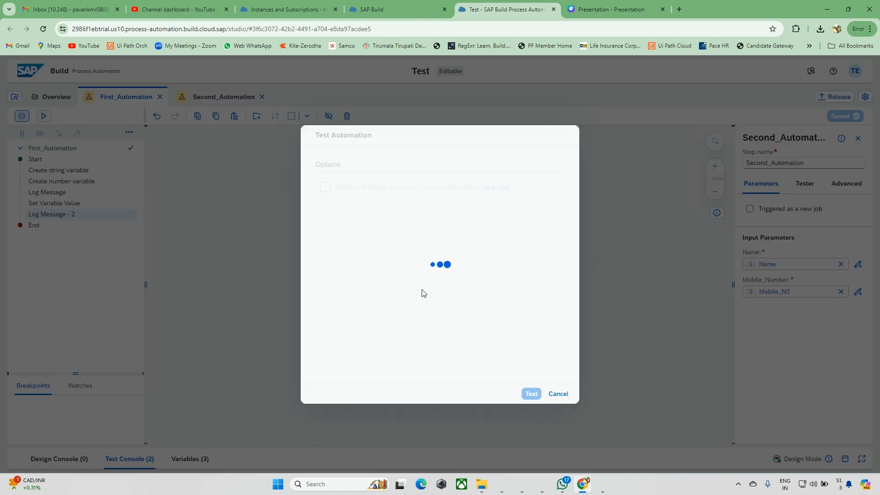
click(531, 394)
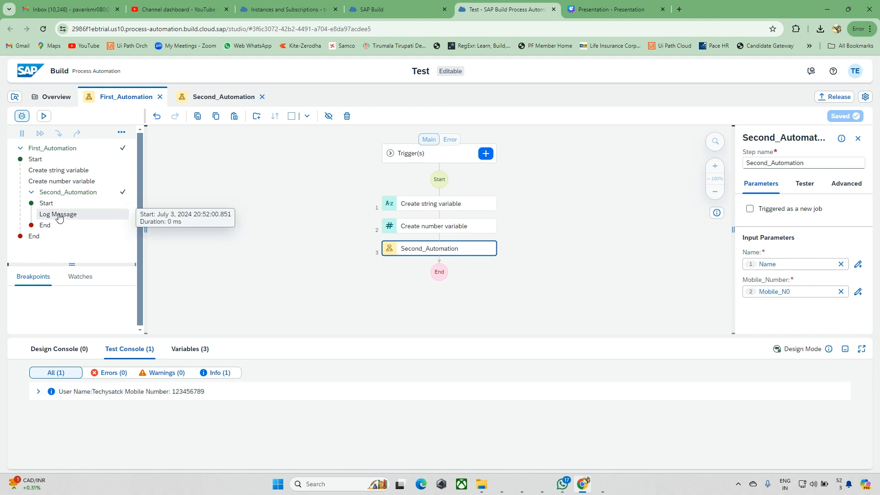
Step: Examine the test timeline's nested Second_Automation run and the values its Start and Log Message steps received, and collapse the console
click(31, 192)
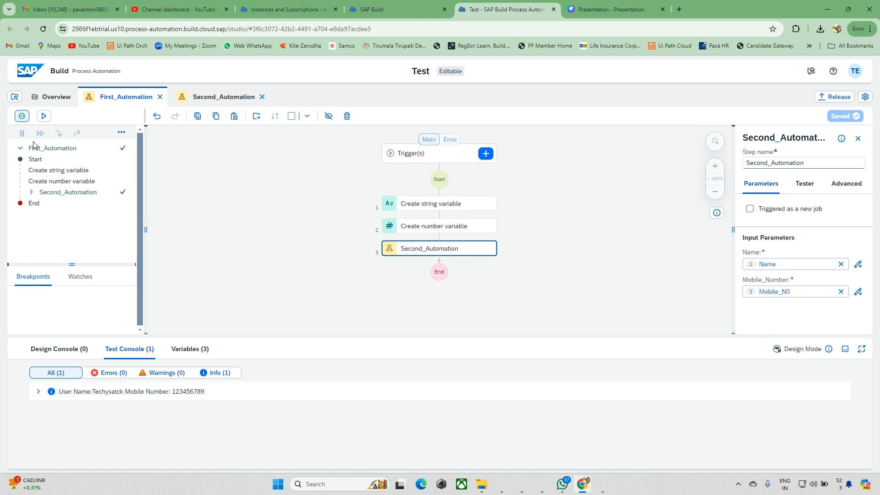
click(21, 148)
click(21, 148)
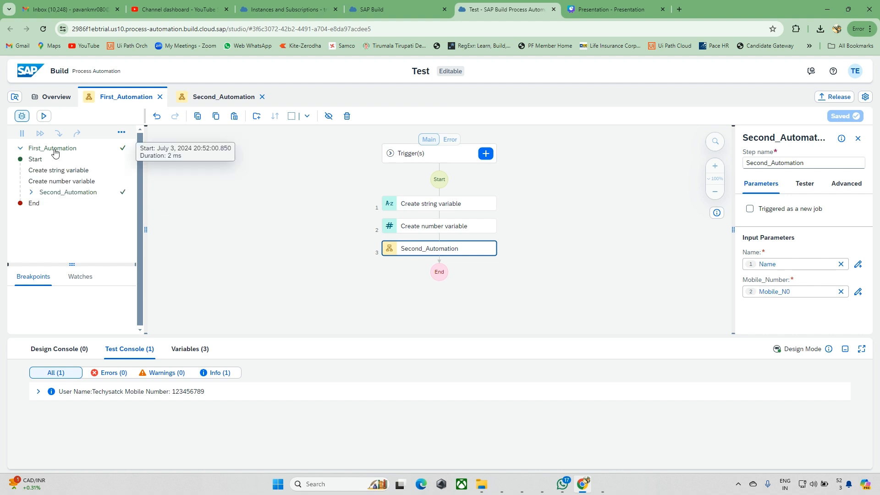
click(31, 193)
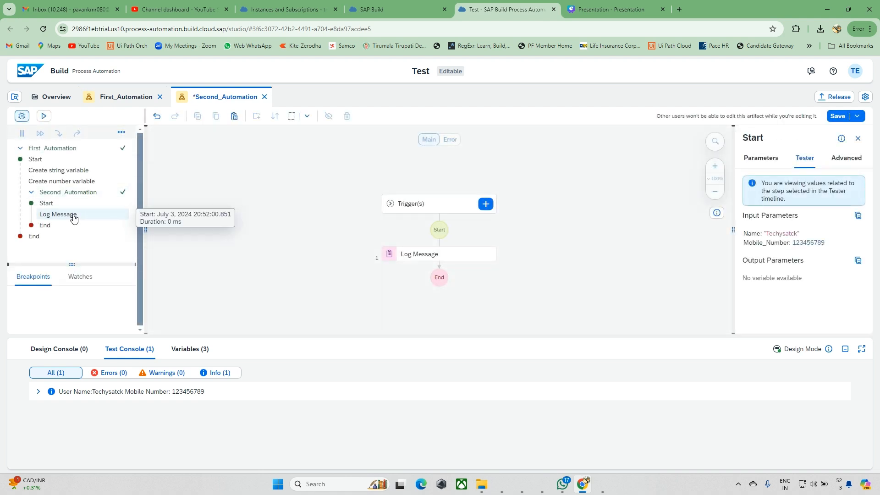
click(74, 218)
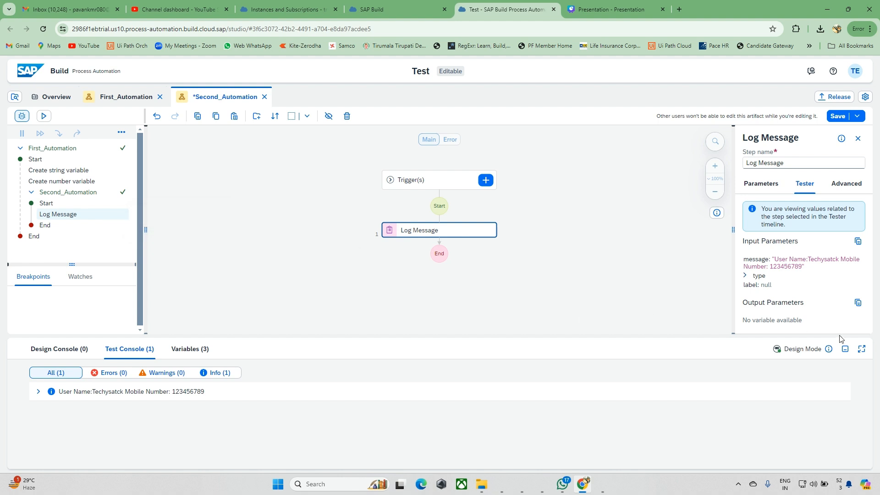
click(845, 349)
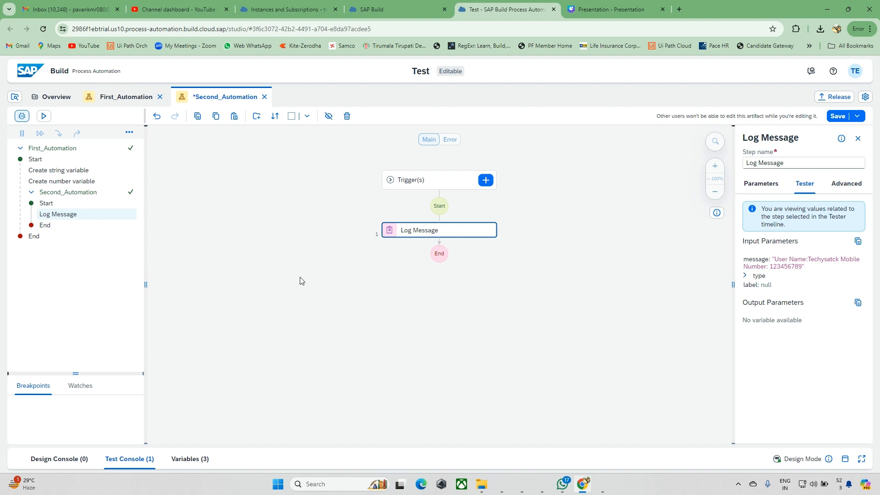
Step: Add an output parameter named Last_Name of type String to Second_Automation
click(383, 292)
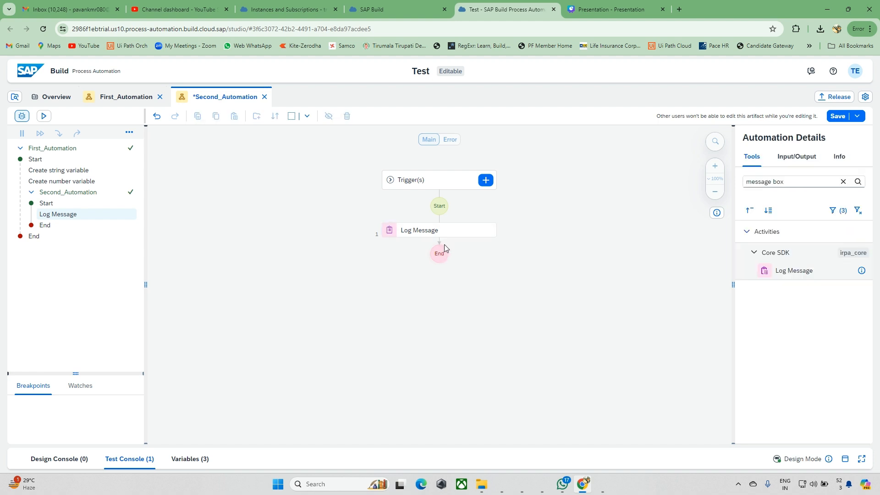
click(441, 235)
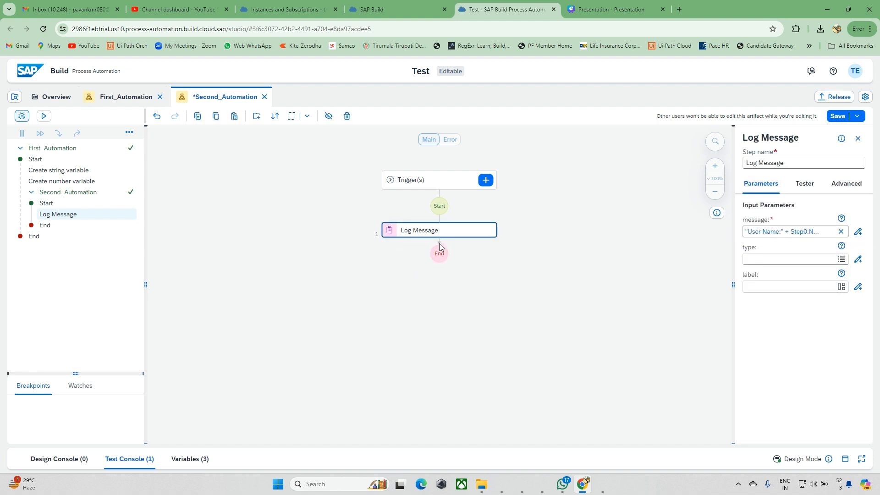
click(505, 256)
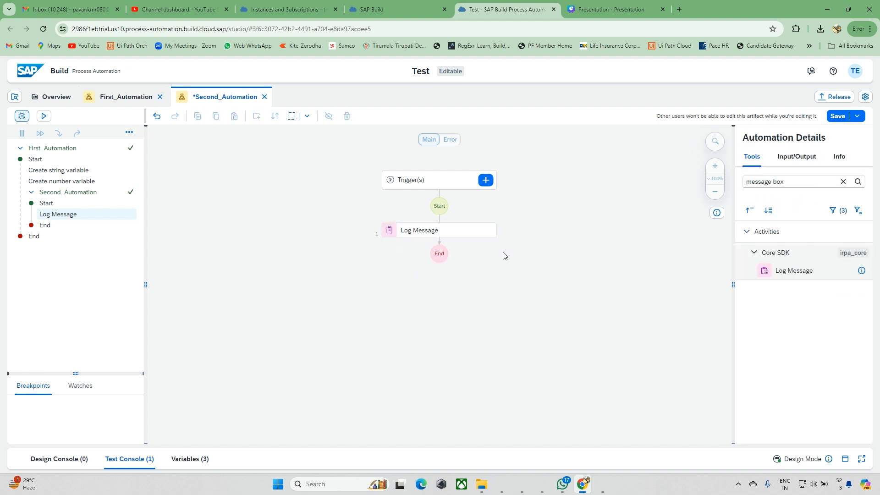
click(796, 157)
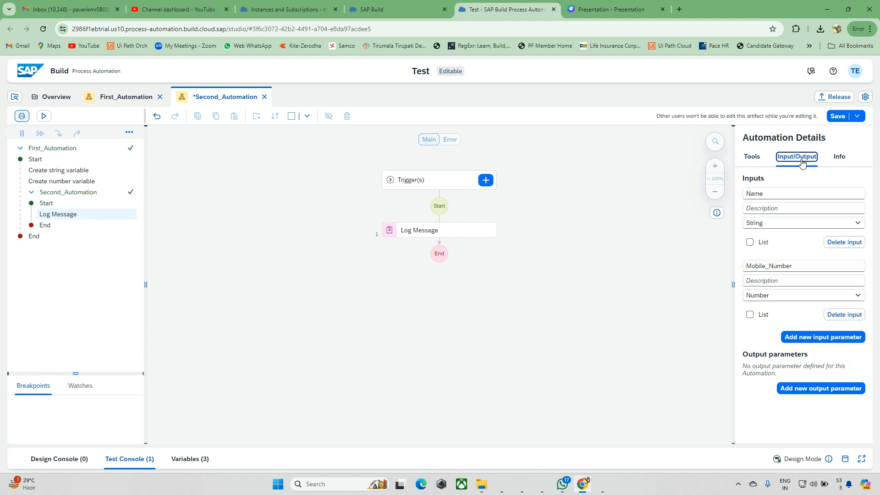
click(812, 388)
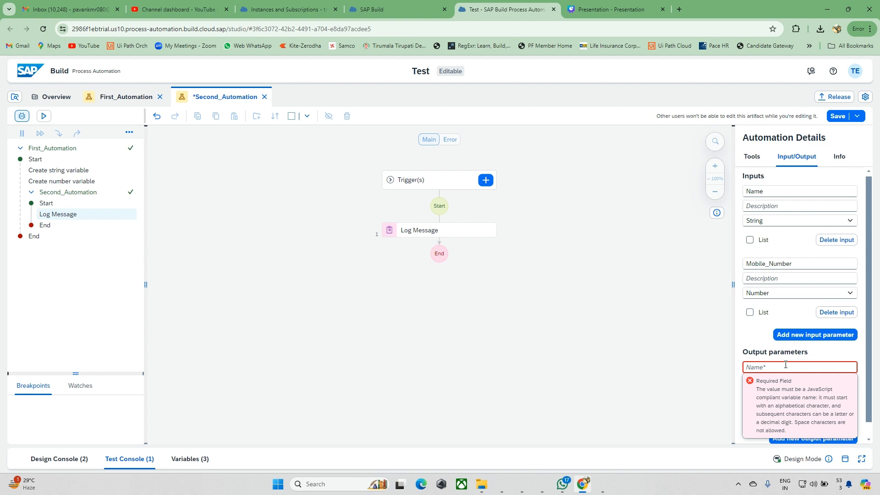
text(Last_Name)
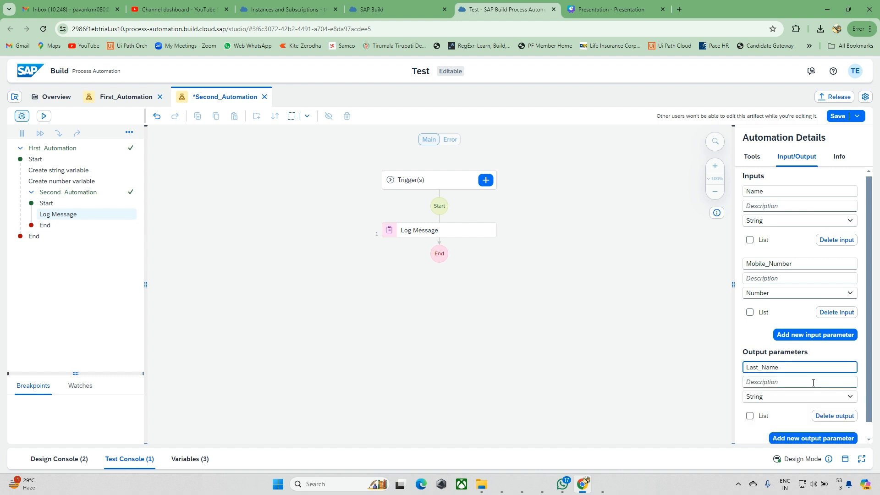
click(852, 351)
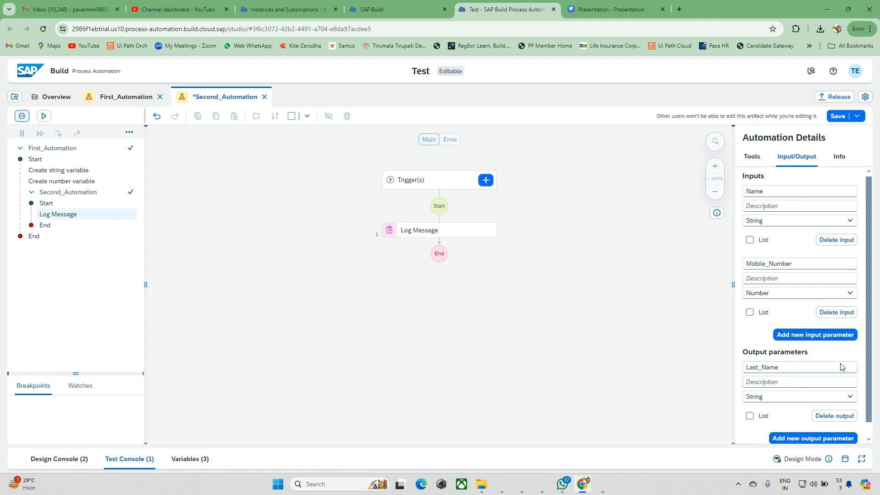
scroll(836, 370, down, 1)
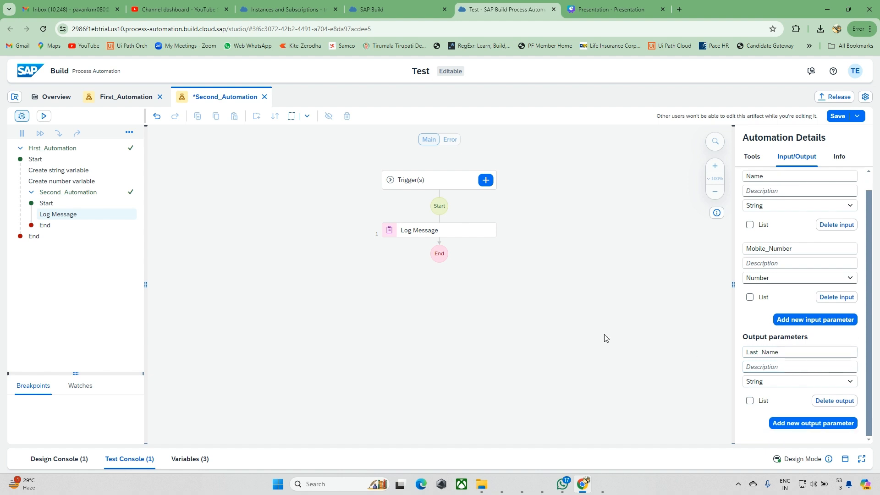
Step: Clear the tools search and add a String data type variable between Start and Log Message in Second_Automation
click(752, 158)
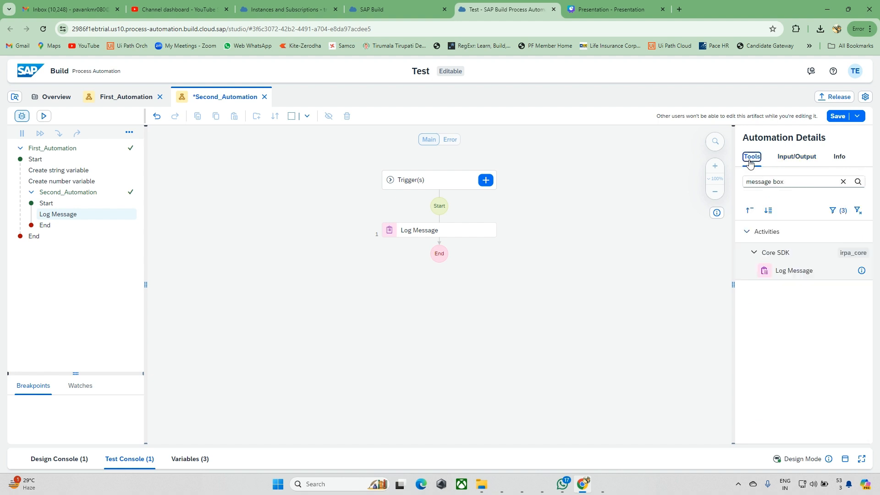
click(843, 182)
scroll(798, 360, down, 20)
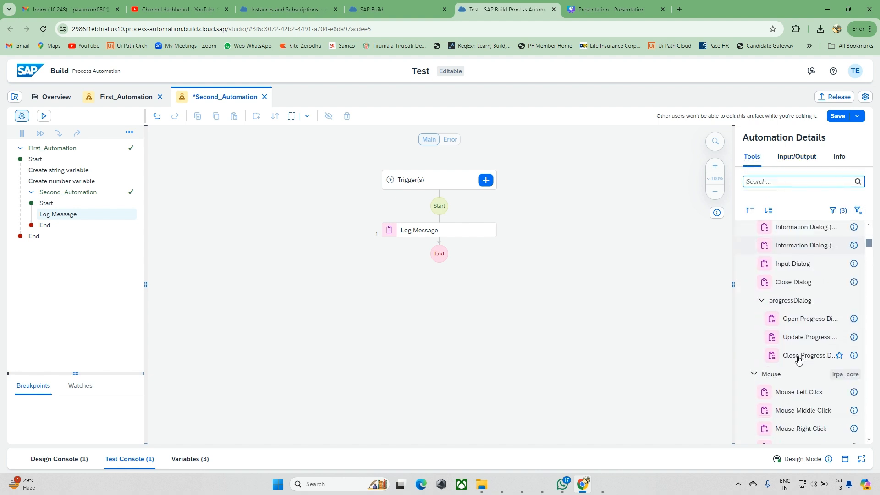
scroll(798, 359, up, 20)
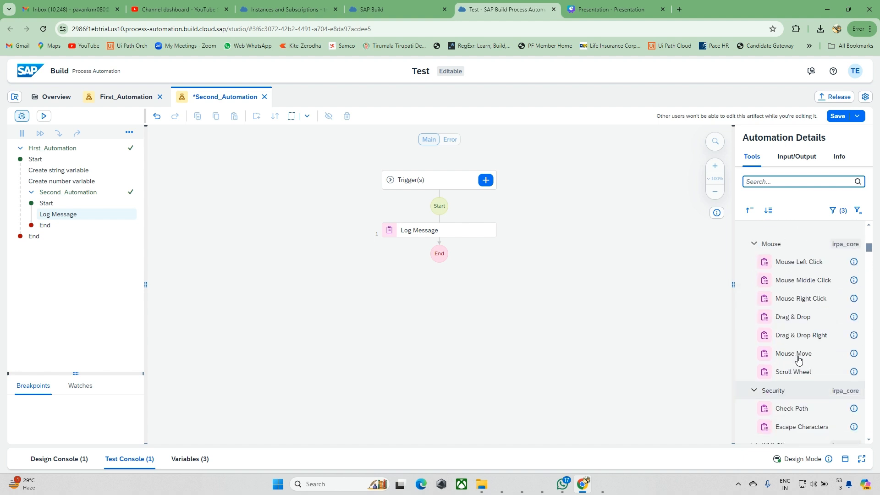
click(756, 279)
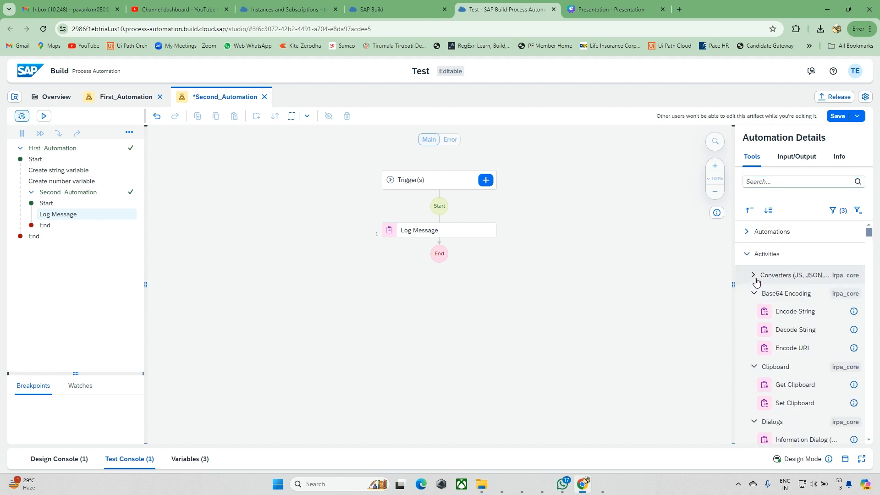
click(747, 255)
click(754, 280)
scroll(807, 331, down, 3)
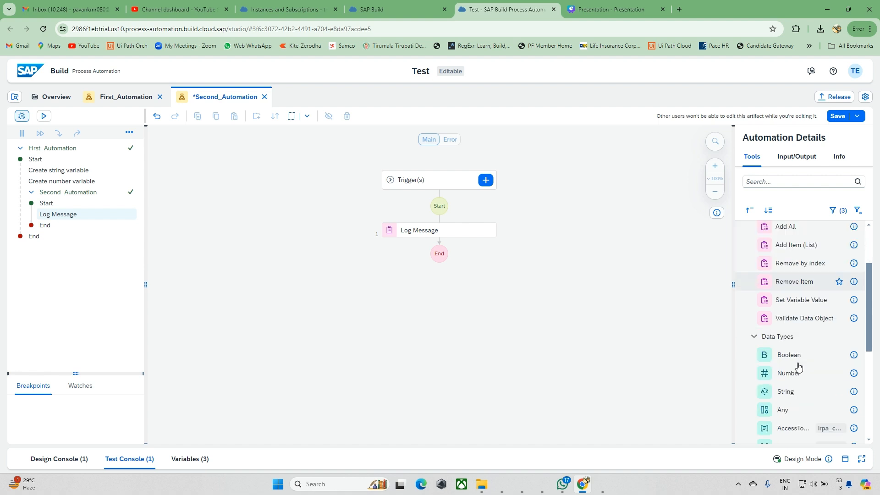
drag(807, 331, 435, 226)
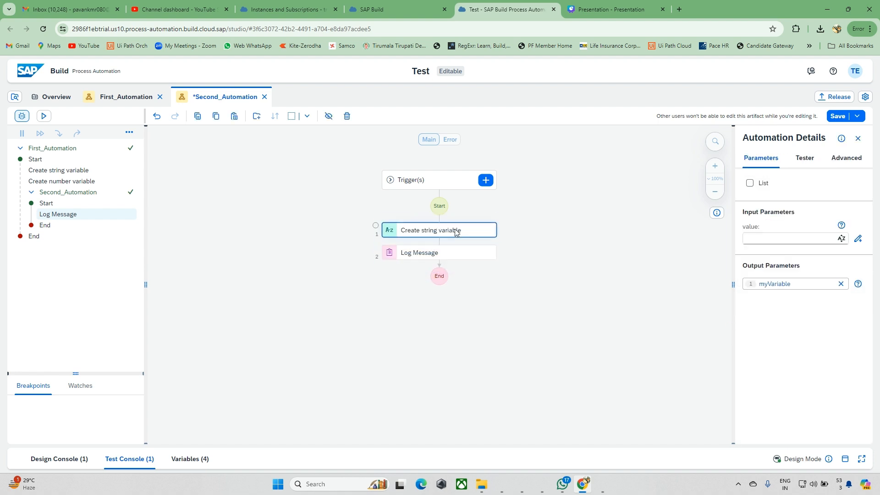
Step: Set the new string variable's value in Second_Automation to the expression "Last Name"
click(858, 264)
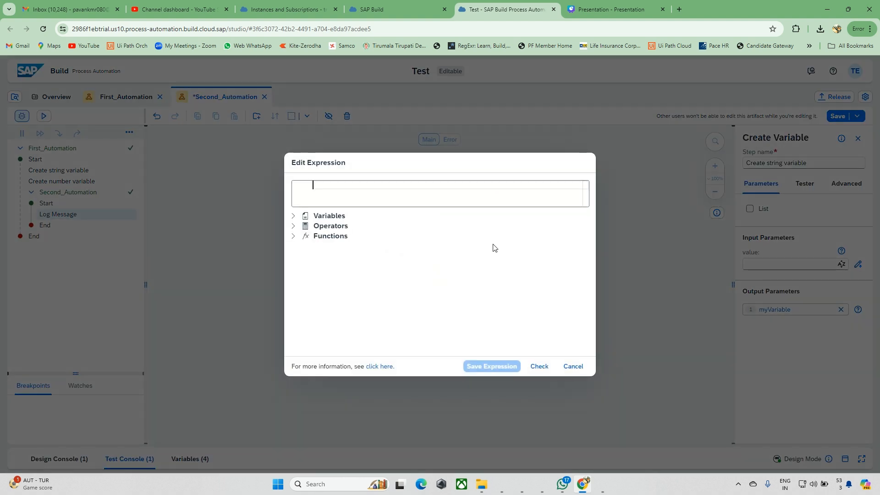
text("Last Name)
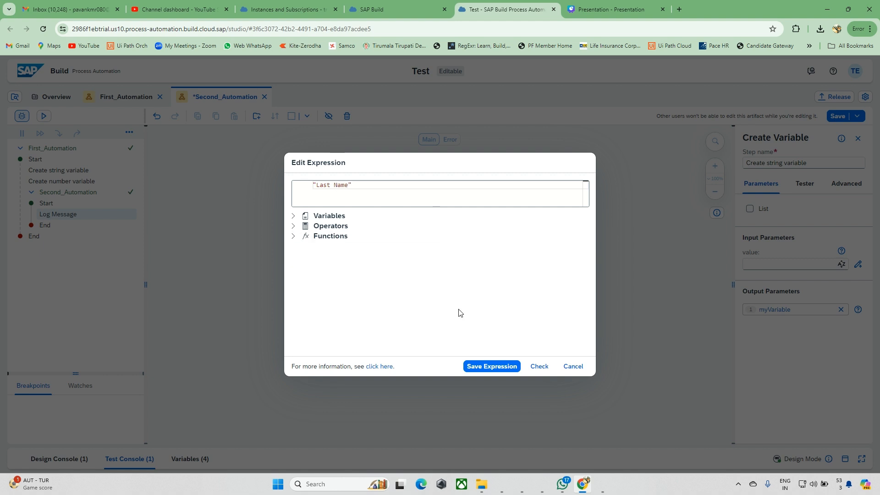
click(504, 366)
click(479, 253)
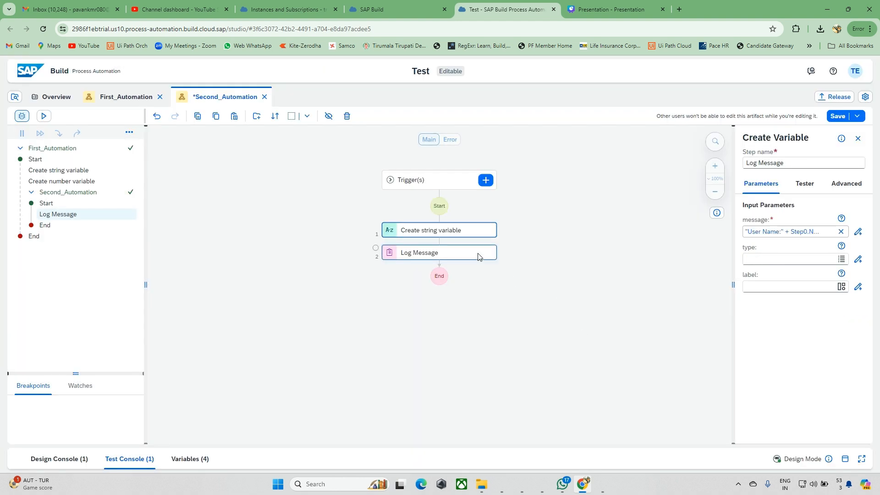
click(488, 233)
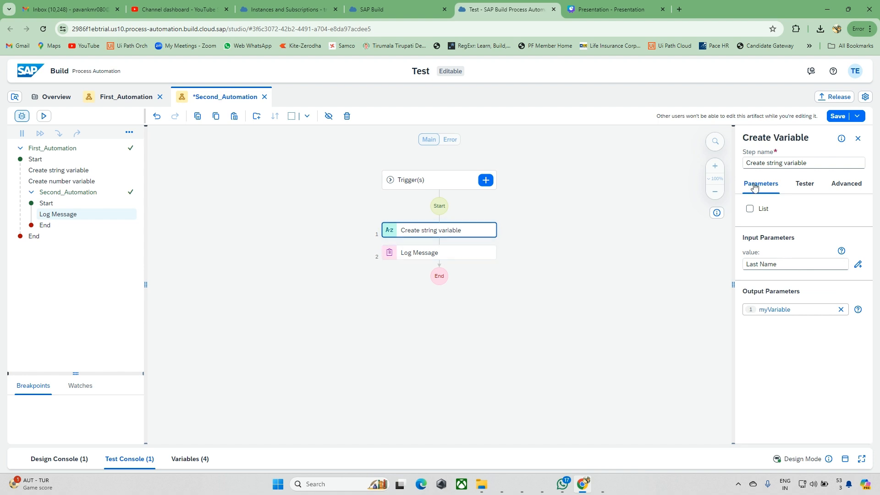
Step: Review Second_Automation's input and output parameters, the End step's Last_Name output and the string variable's settings
click(808, 186)
click(596, 216)
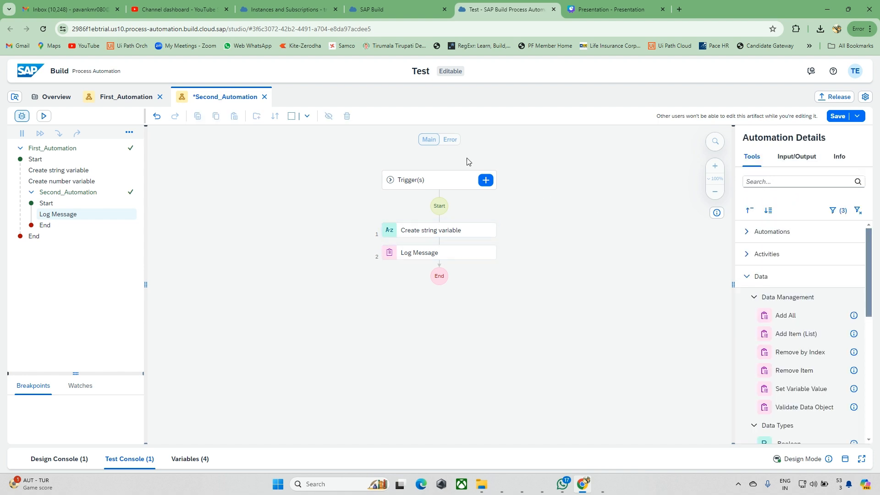
click(793, 157)
scroll(796, 301, down, 1)
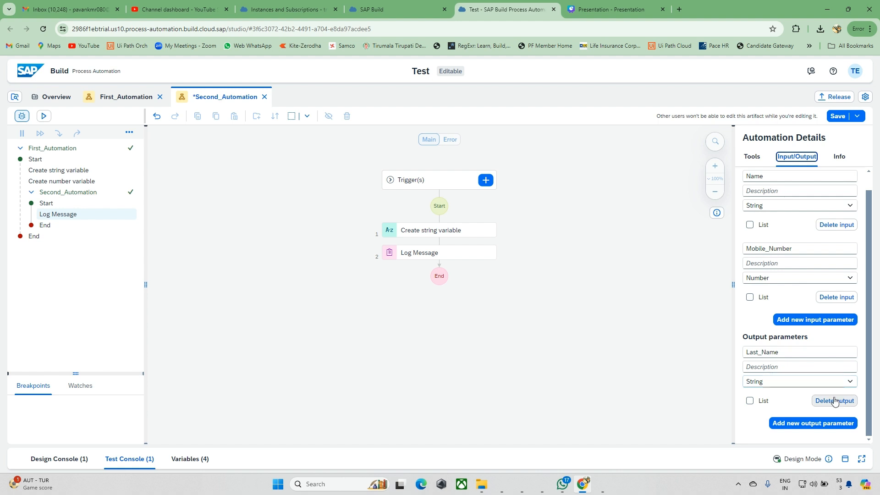
click(789, 353)
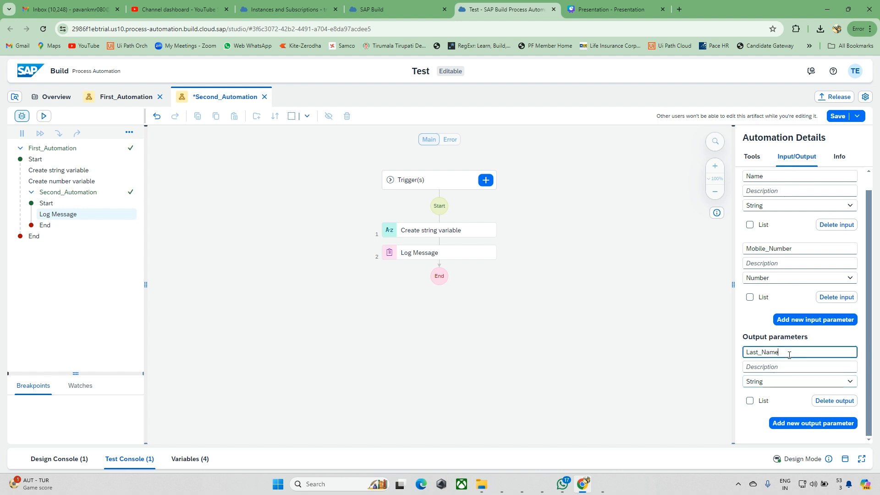
click(794, 403)
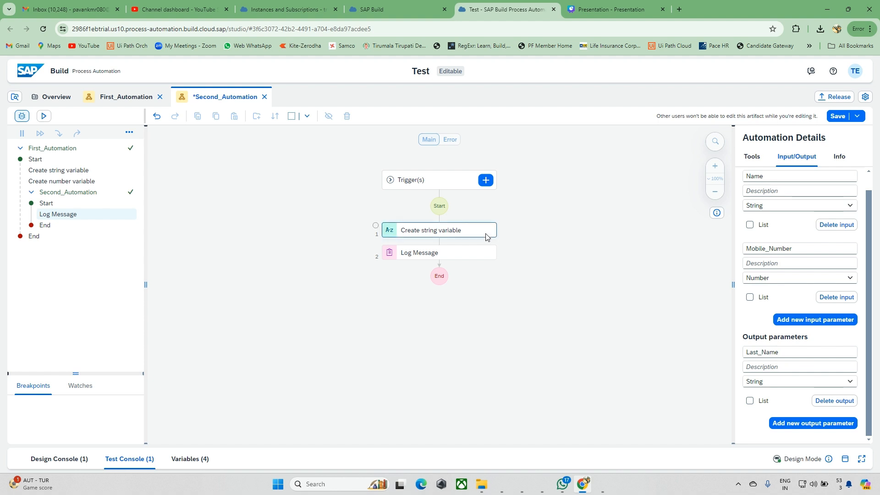
click(441, 275)
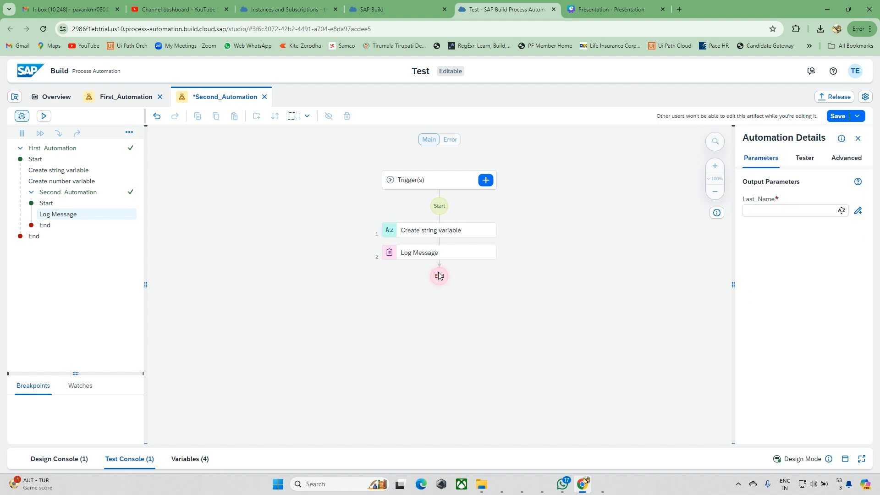
click(486, 230)
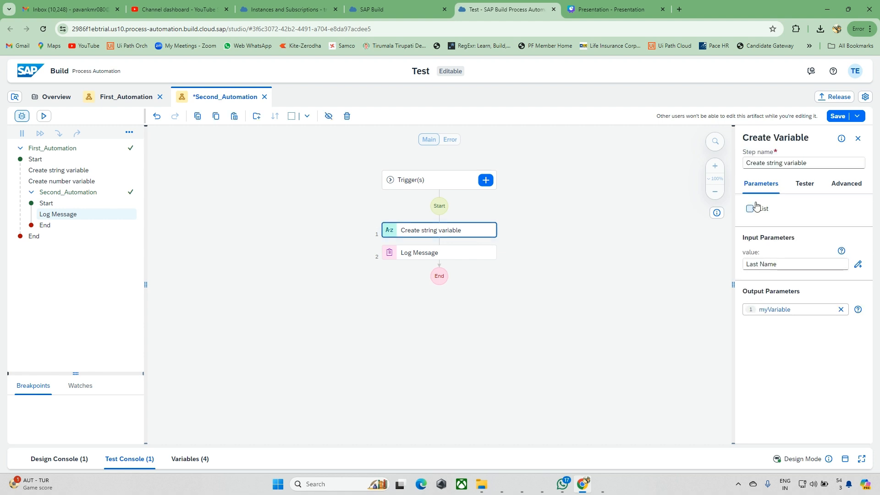
click(610, 240)
click(799, 160)
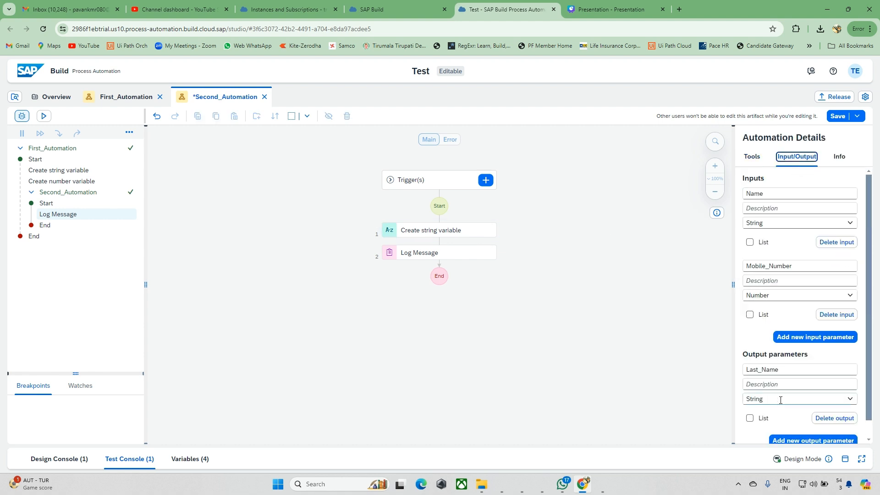
scroll(793, 367, down, 1)
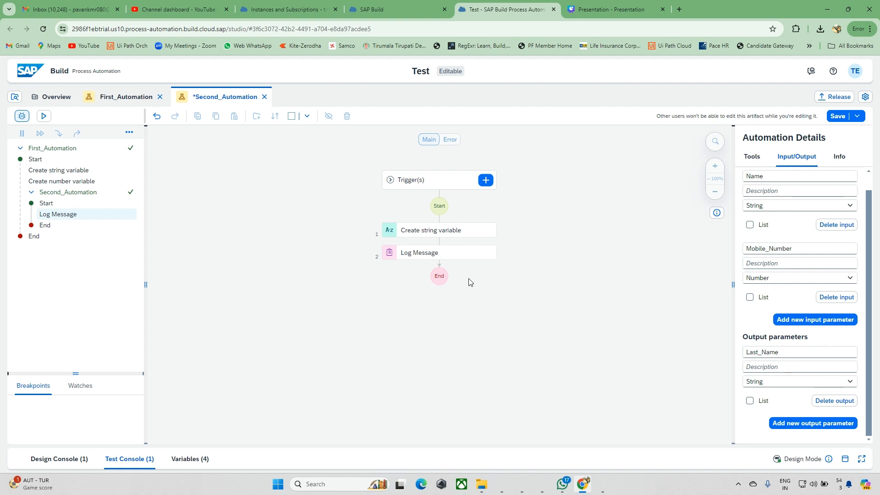
Step: Assign myVariable to the Last_Name output parameter of the End step and save Second_Automation
click(440, 278)
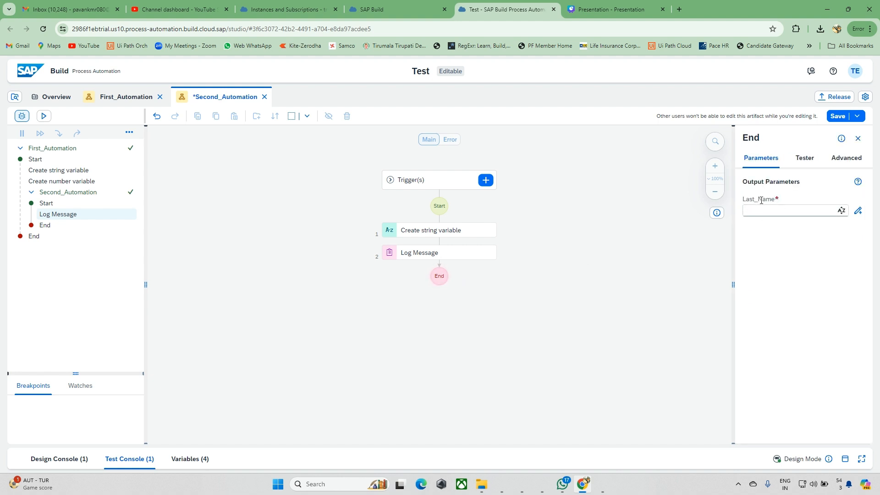
click(782, 210)
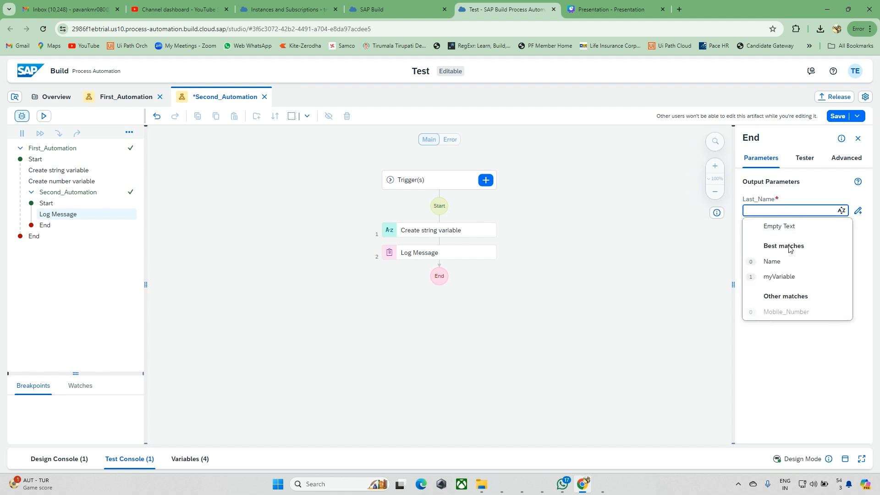
click(790, 278)
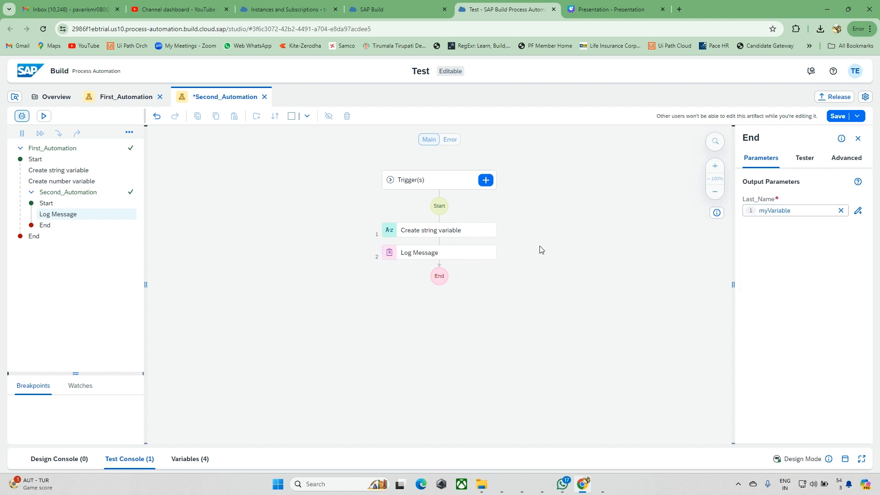
key(ctrl+s)
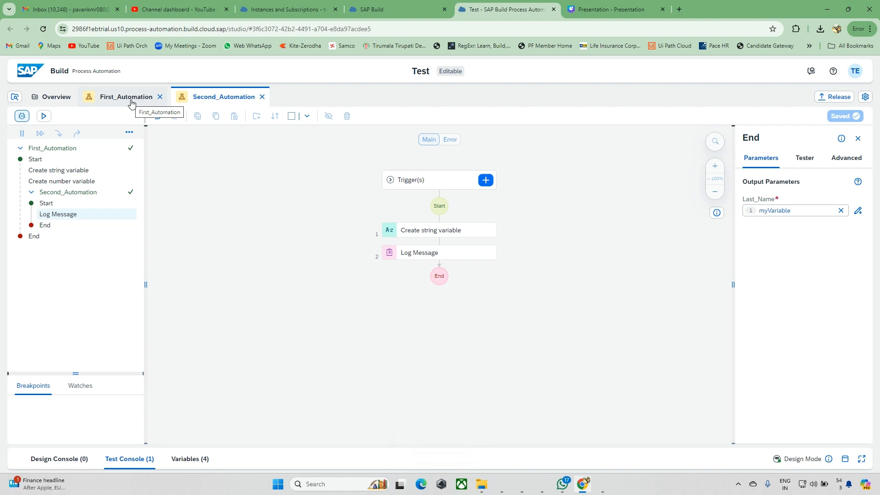
Step: Switch to First_Automation and add a Log Message activity between the Second_Automation step and End
click(131, 102)
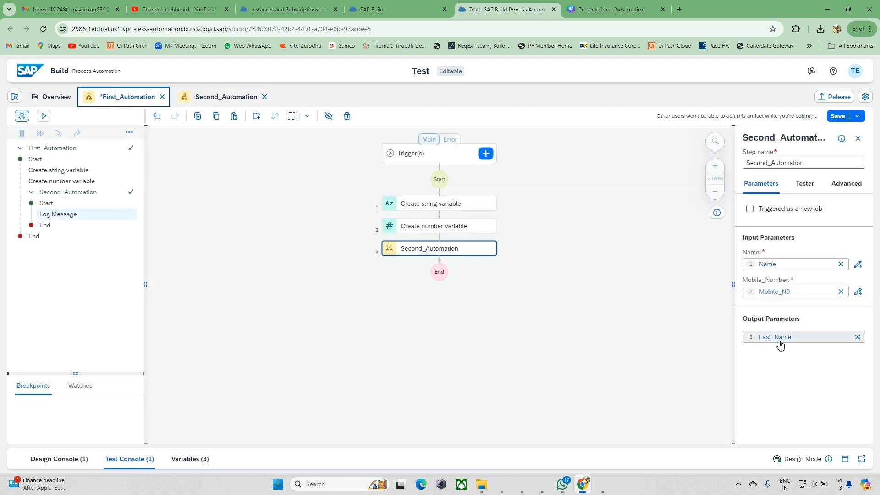
click(556, 297)
click(791, 177)
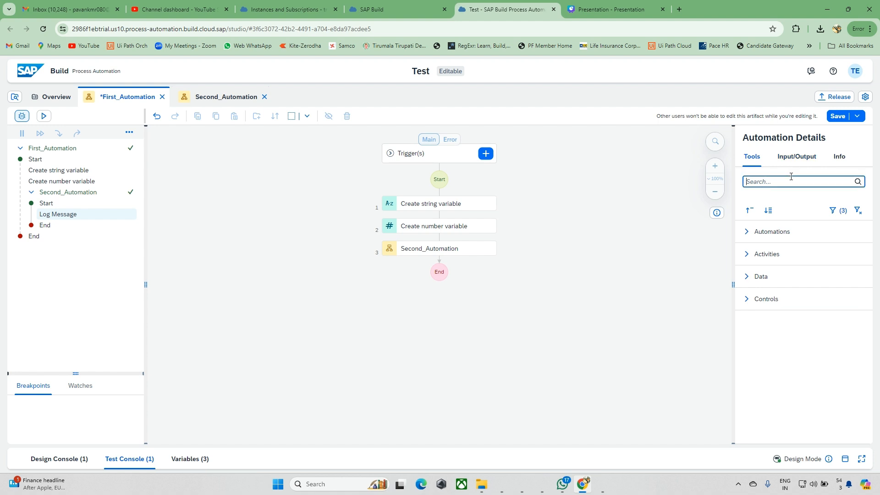
text(;laog mes)
drag(785, 271, 450, 252)
click(465, 272)
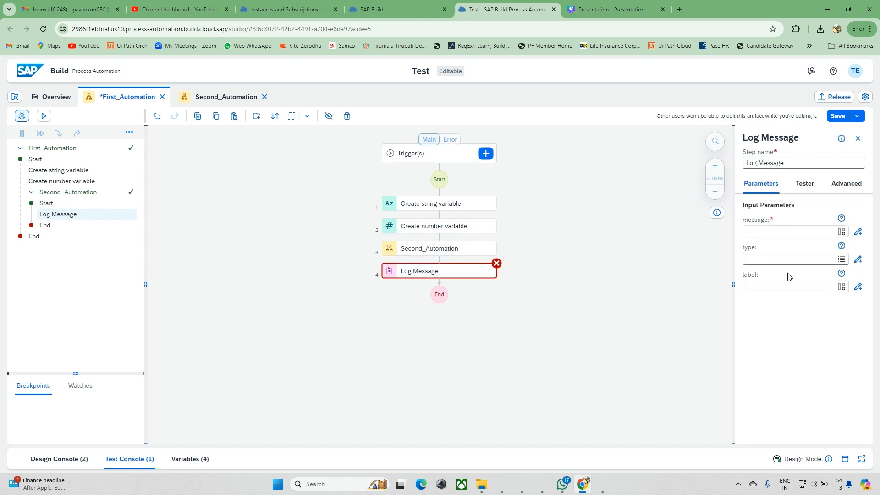
Step: Set the new Log Message's message to the expression Step3.Last_Name
click(858, 232)
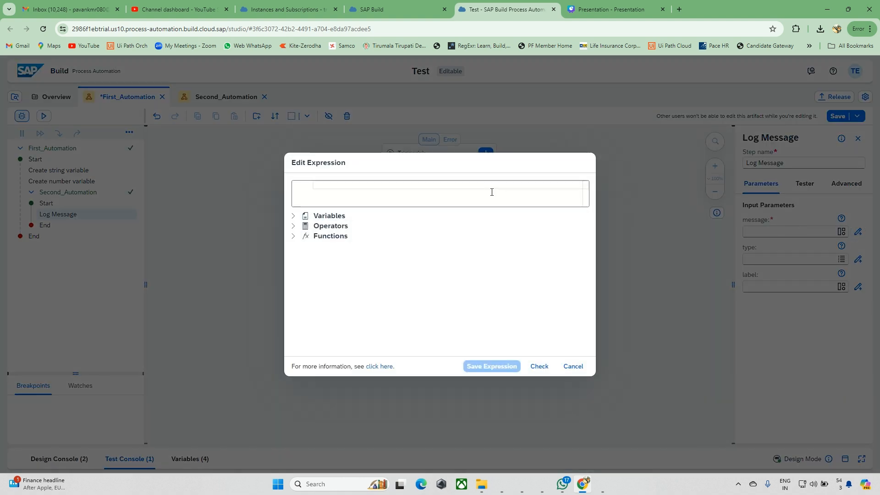
text(ste)
key(Down)
key(Down)
key(Down)
key(Down)
key(Down)
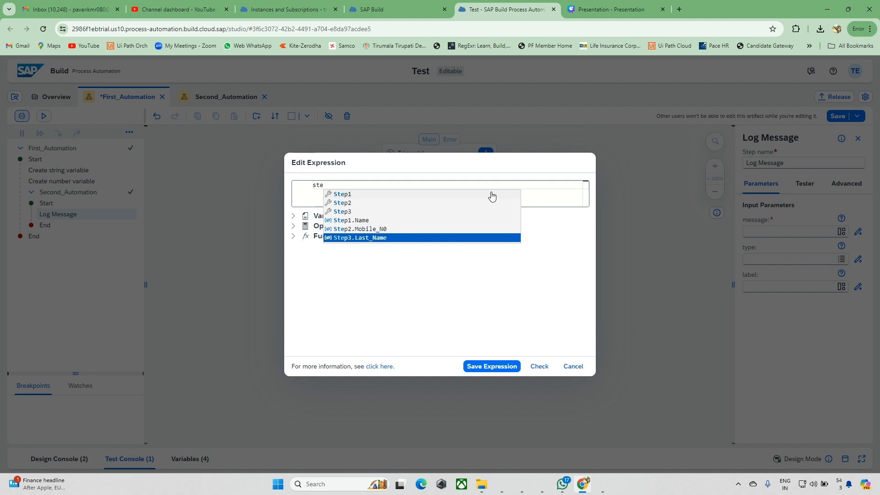
key(Return)
click(491, 367)
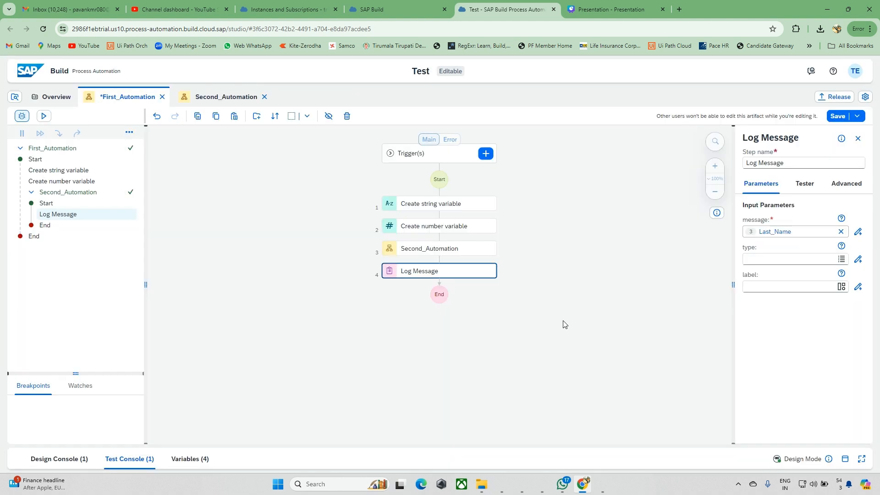
Step: Save First_Automation and run a test of it
key(ctrl+s)
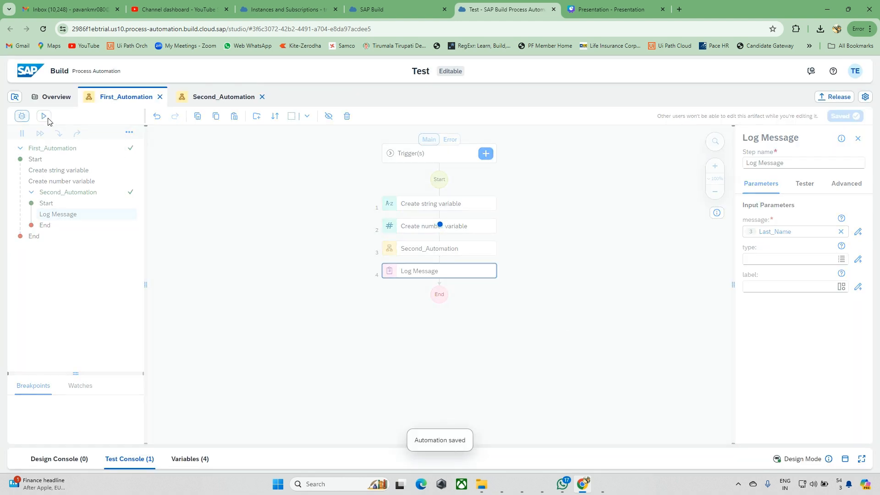
click(48, 119)
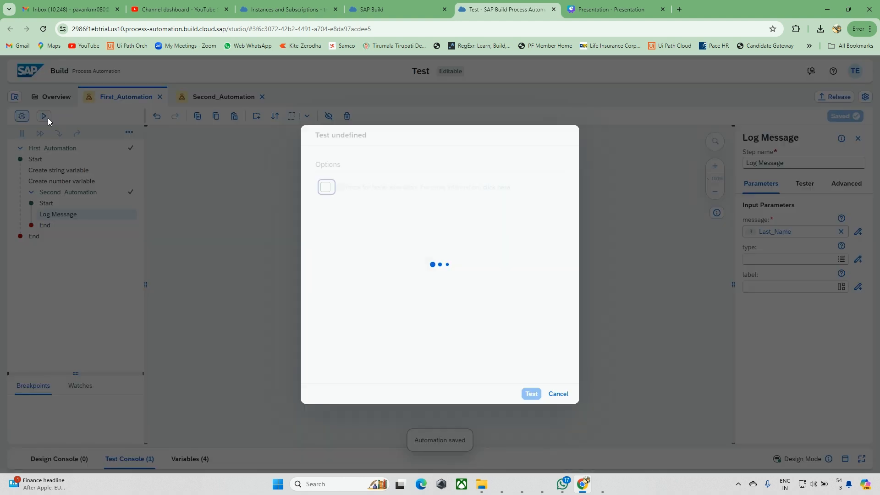
click(530, 393)
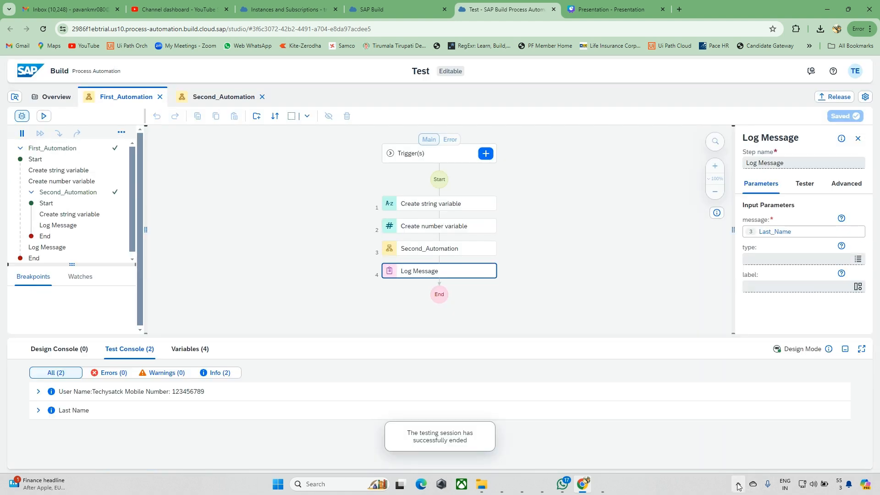
Step: Examine the values that both Log Message steps received in the test timeline, and collapse the console
scroll(43, 205, down, 1)
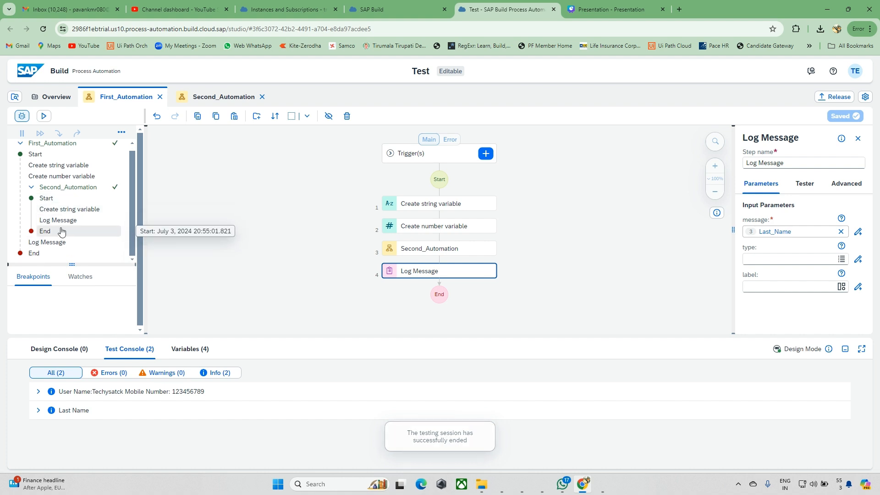
click(50, 248)
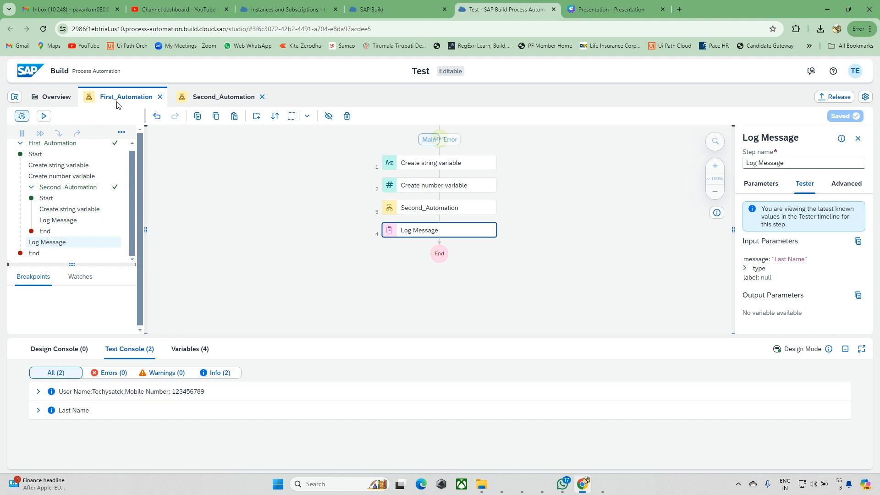
click(64, 223)
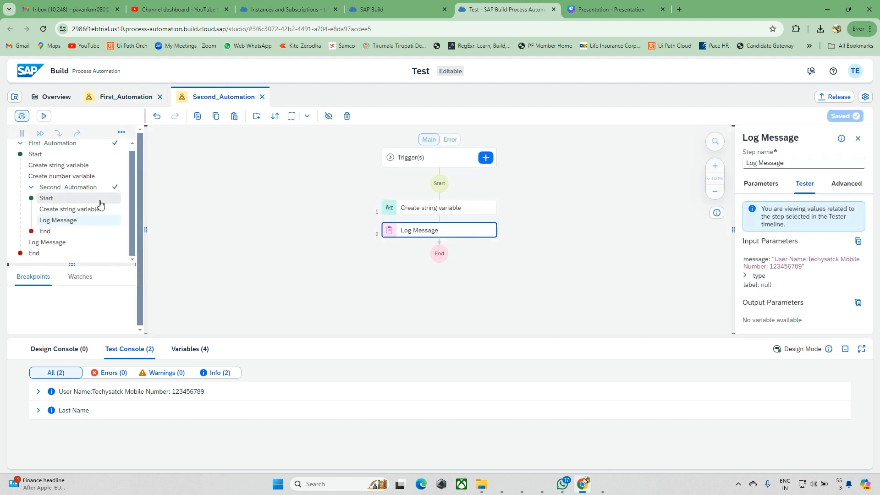
click(62, 245)
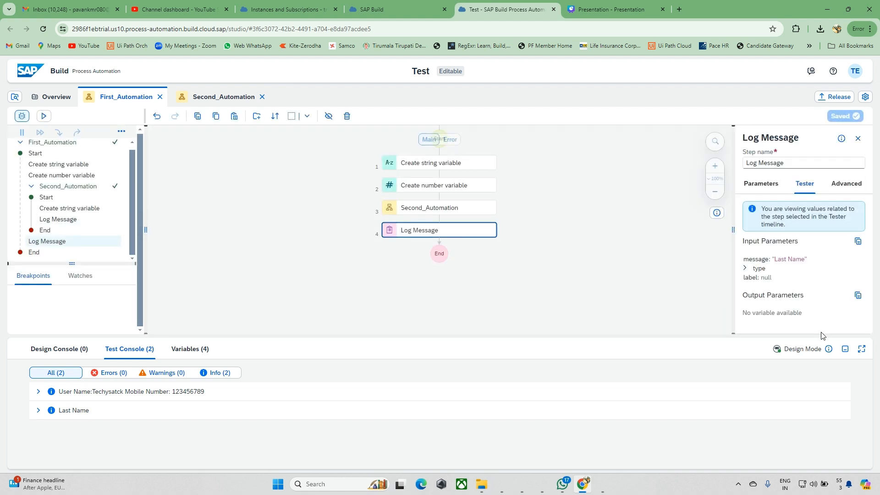
click(846, 349)
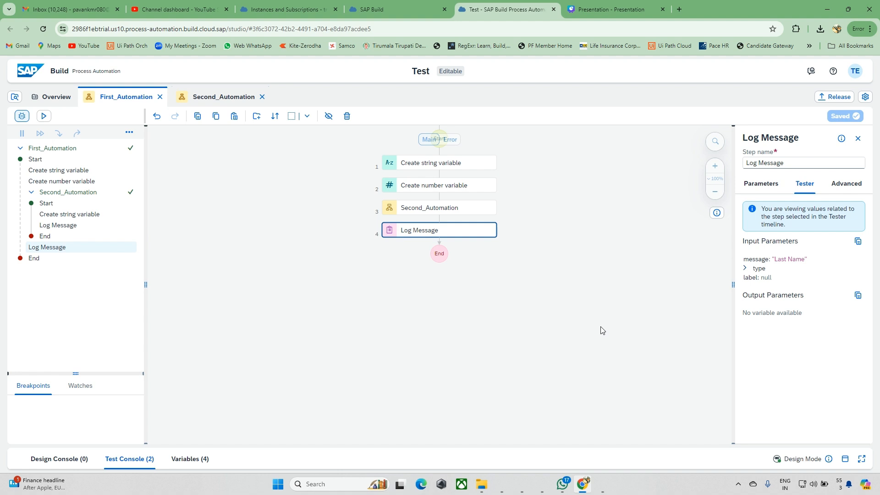